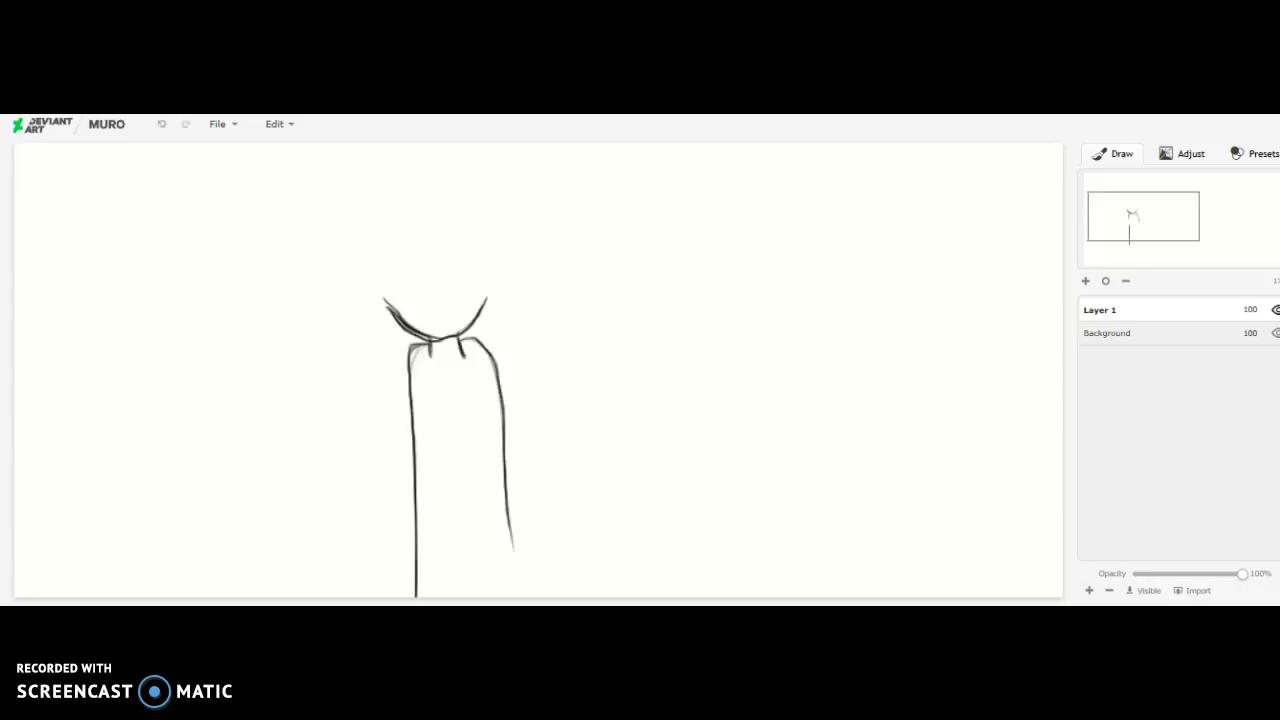
Sketch the figure's raised arm and the hair outline around the head.
mouse_move(480, 344)
mouse_down()
mouse_move(523, 402)
mouse_move(590, 358)
mouse_move(598, 442)
mouse_up()
key(ctrl+z)
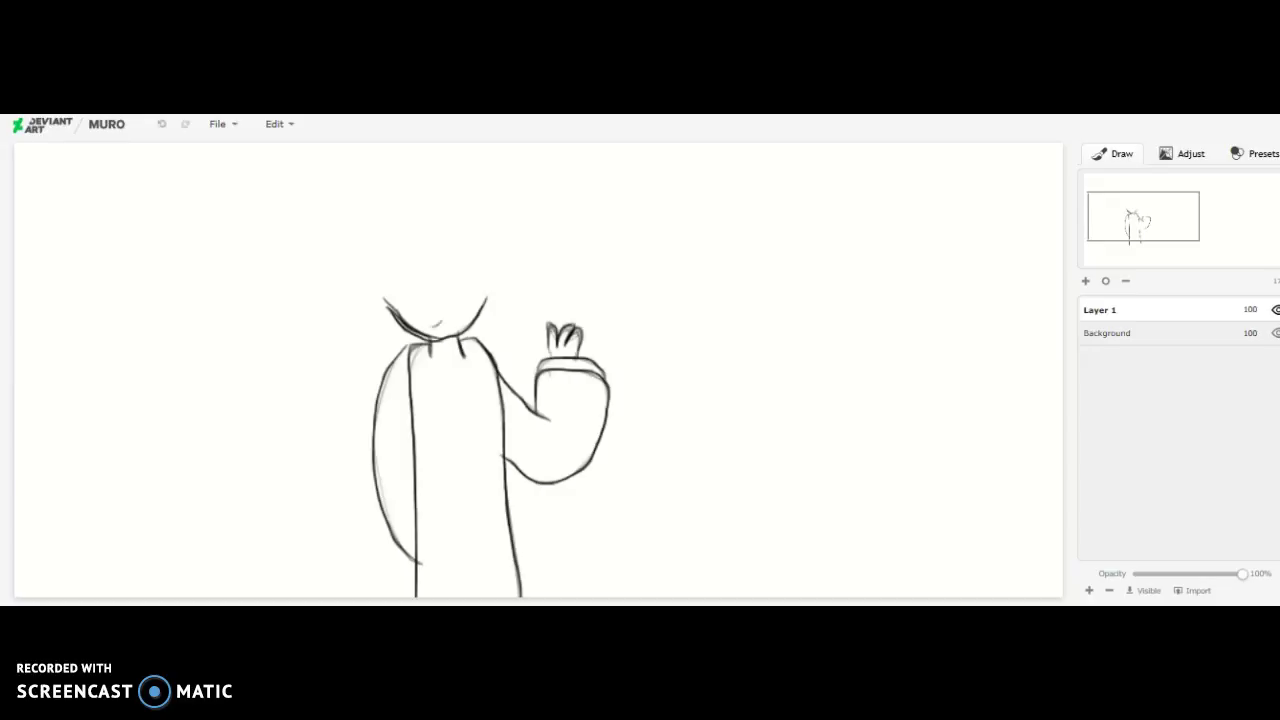
drag(356, 260, 370, 328)
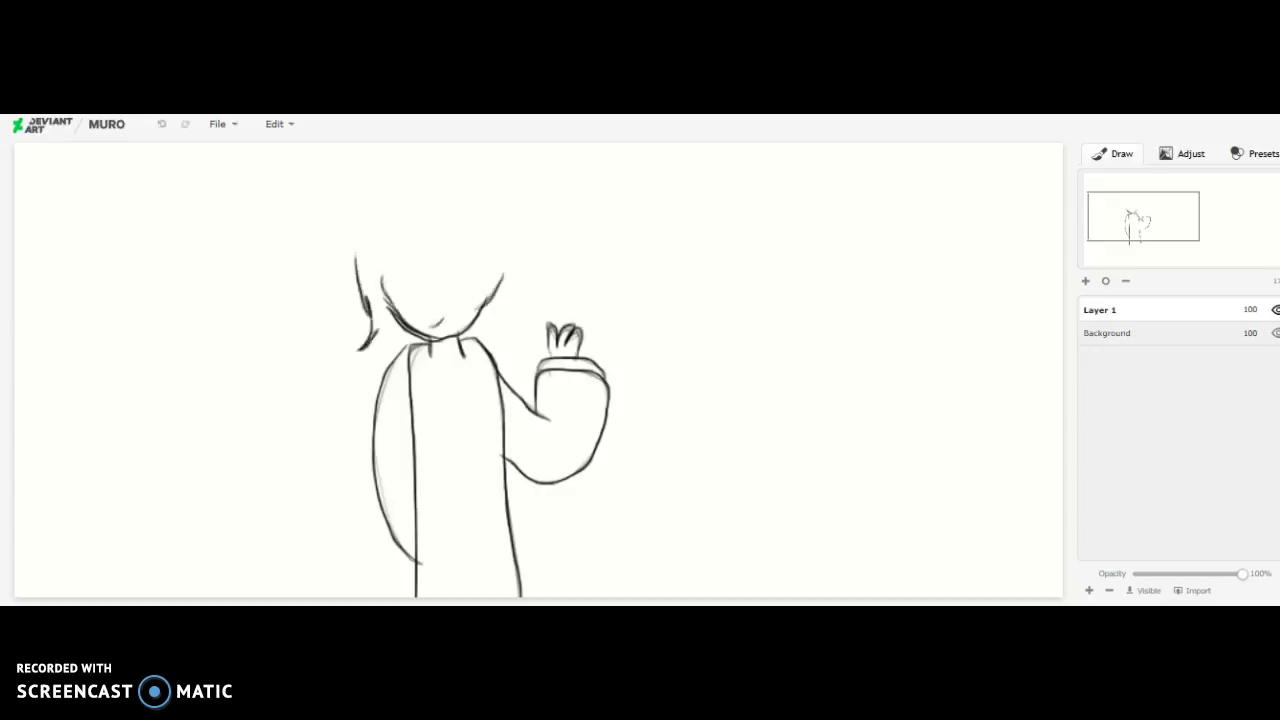
drag(479, 226, 514, 262)
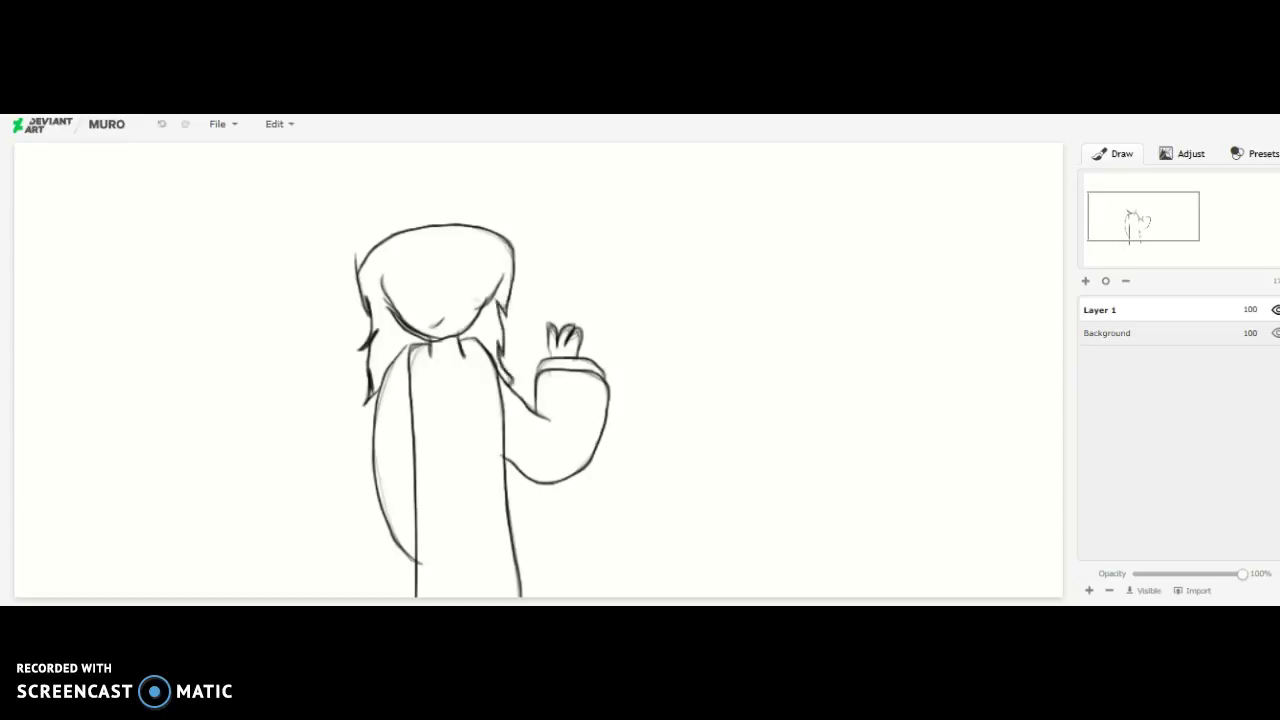
Sketch the long hair lock beside the face, the jagged fringe and the eye.
key(ctrl+z)
drag(451, 273, 447, 308)
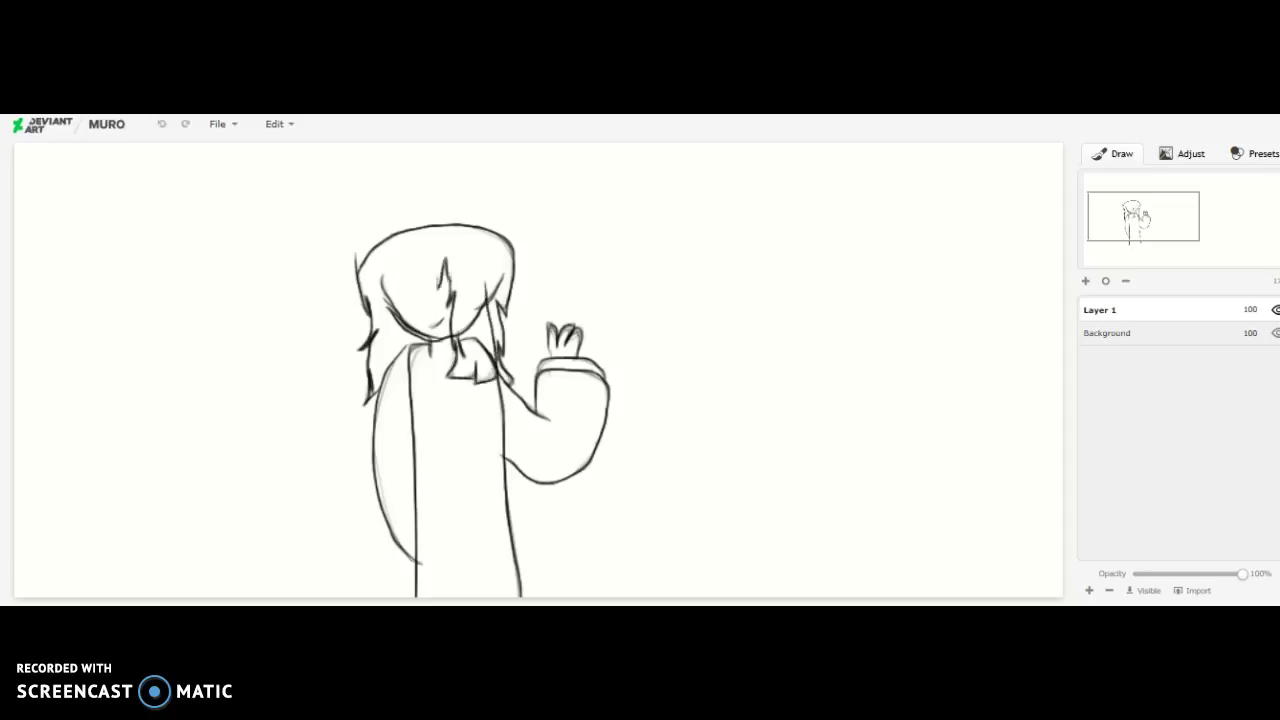
drag(401, 291, 382, 276)
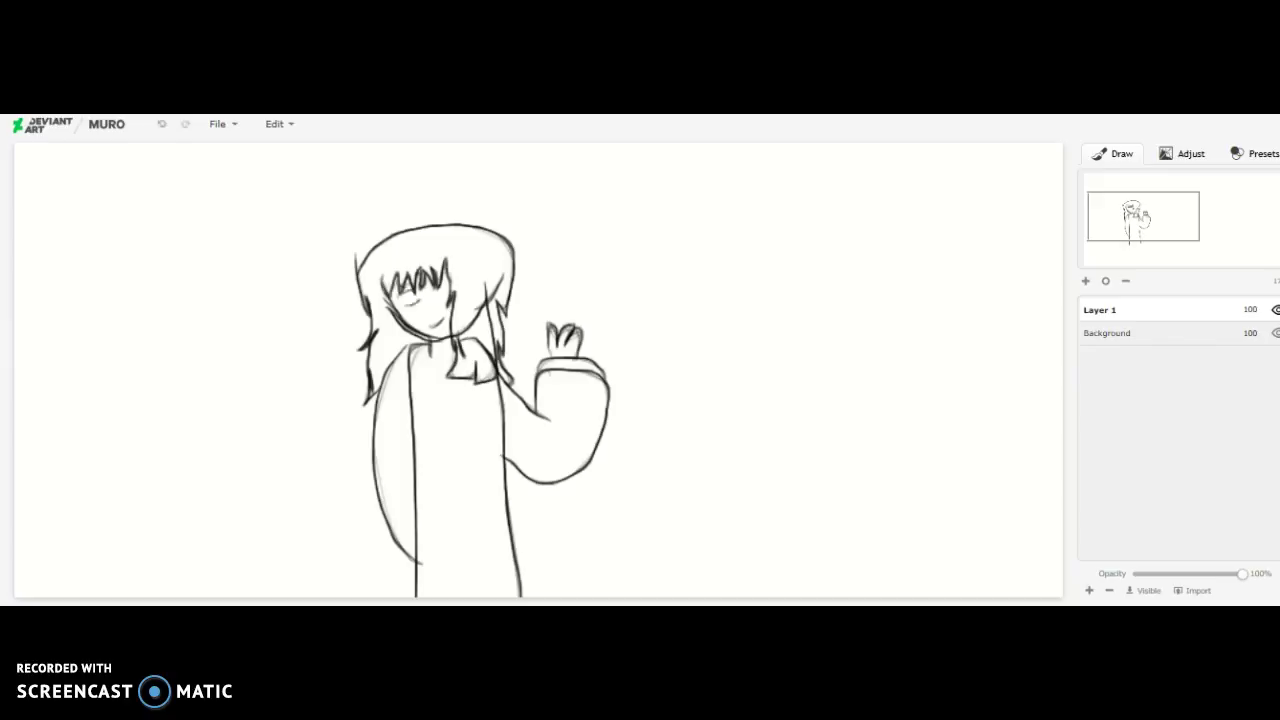
Sketch a large rounded tail curving out behind the figure's back.
mouse_move(378, 519)
mouse_down()
mouse_move(200, 446)
mouse_move(230, 366)
mouse_move(360, 307)
mouse_move(283, 391)
mouse_move(293, 468)
mouse_move(380, 501)
mouse_up()
key(ctrl+z)
mouse_move(373, 322)
mouse_down()
mouse_move(236, 440)
mouse_move(342, 504)
mouse_up()
key(ctrl+z)
mouse_move(372, 428)
mouse_down()
mouse_move(359, 492)
mouse_move(390, 520)
mouse_move(305, 460)
mouse_move(384, 496)
mouse_up()
key(ctrl+z)
key(ctrl+z)
Sketch the creature's rounded head above the raised hand, with two round eyes and a mouth.
mouse_move(514, 260)
mouse_down()
mouse_move(630, 266)
mouse_move(596, 325)
mouse_up()
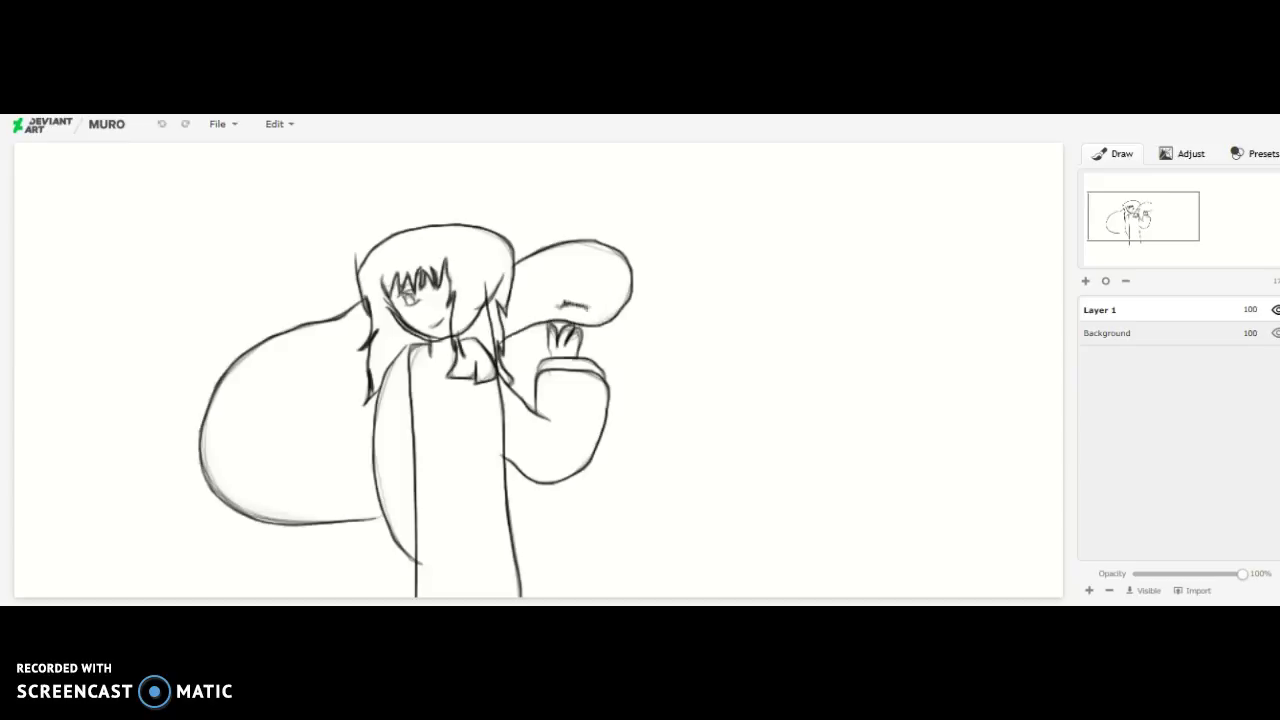
drag(594, 265, 590, 285)
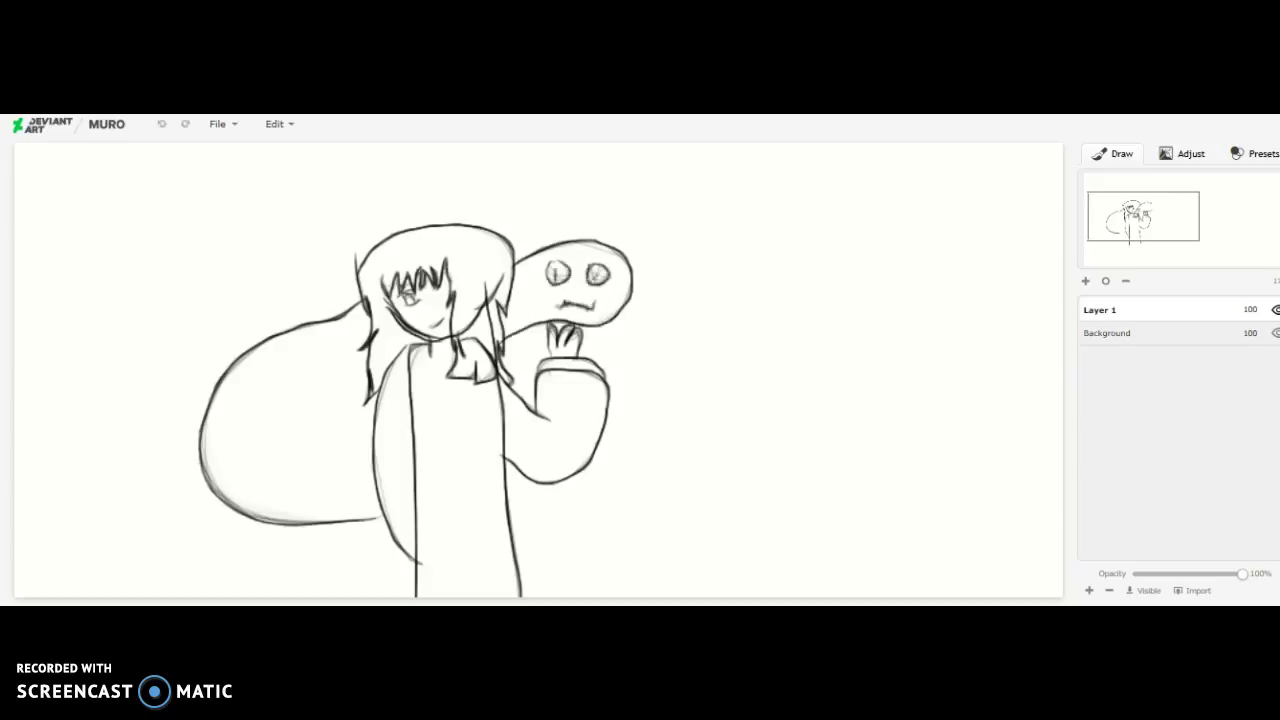
key(ctrl+z)
Sketch the inner curve of the tail behind the back and the neckline of the dress.
mouse_move(333, 408)
mouse_down()
mouse_move(362, 467)
mouse_move(378, 471)
mouse_up()
key(ctrl+z)
mouse_move(367, 383)
mouse_down()
mouse_move(326, 474)
mouse_move(383, 489)
mouse_up()
drag(370, 520, 391, 516)
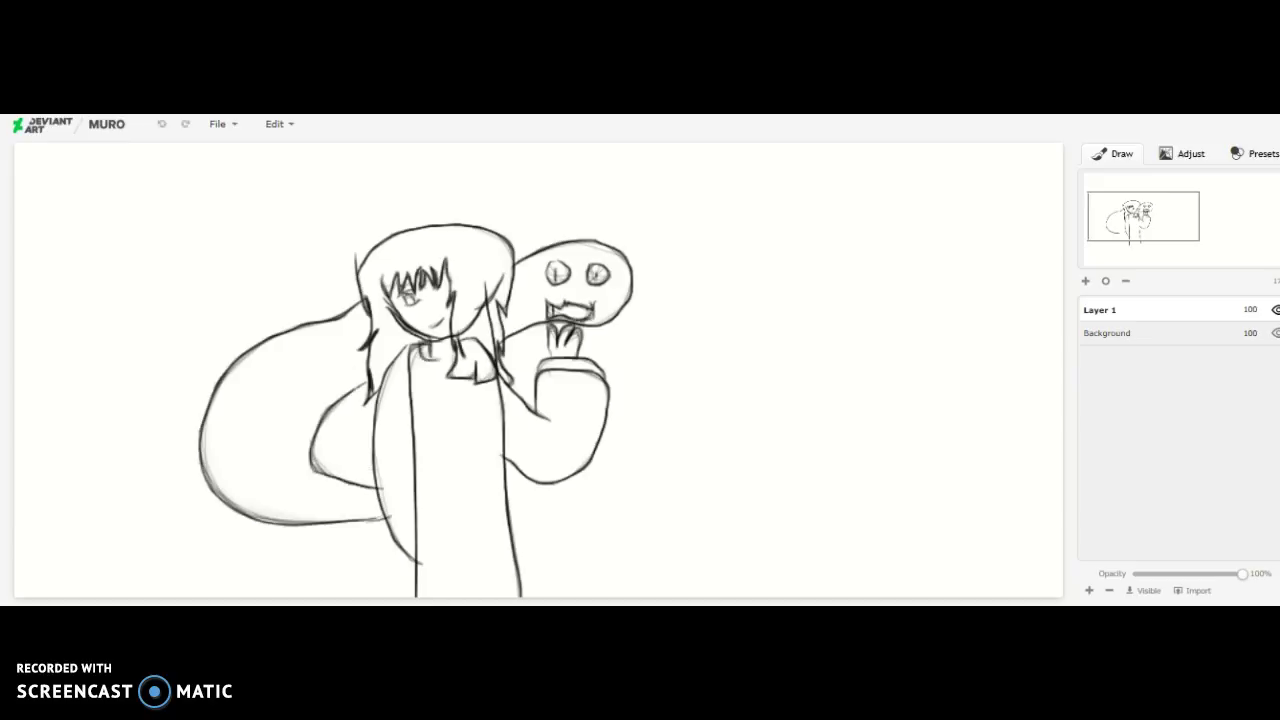
drag(418, 346, 440, 360)
Lower Layer 1's opacity to 37% and add a new layer above it for the line art.
drag(1242, 574, 1174, 574)
click(1085, 281)
click(1089, 590)
click(1085, 281)
click(1085, 281)
Trace the hair, fringe and face over the faded sketch with dark lines on Layer 2.
drag(1130, 210, 1153, 215)
mouse_move(228, 299)
mouse_down()
mouse_move(247, 331)
mouse_move(247, 272)
mouse_move(268, 258)
mouse_move(285, 286)
mouse_move(270, 299)
mouse_up()
drag(251, 290, 299, 321)
drag(1153, 215, 1147, 221)
drag(373, 187, 379, 211)
mouse_move(388, 292)
mouse_down()
mouse_move(401, 335)
mouse_move(443, 322)
mouse_move(442, 234)
mouse_up()
drag(1147, 221, 1135, 212)
mouse_move(586, 322)
mouse_down()
mouse_move(592, 284)
mouse_move(546, 247)
mouse_move(506, 234)
mouse_move(425, 251)
mouse_move(390, 306)
mouse_move(402, 464)
mouse_up()
Try to sketch the dress's flared hem, a skirt ruffle and the legs on Layer 1.
drag(1135, 212, 1138, 248)
click(1110, 333)
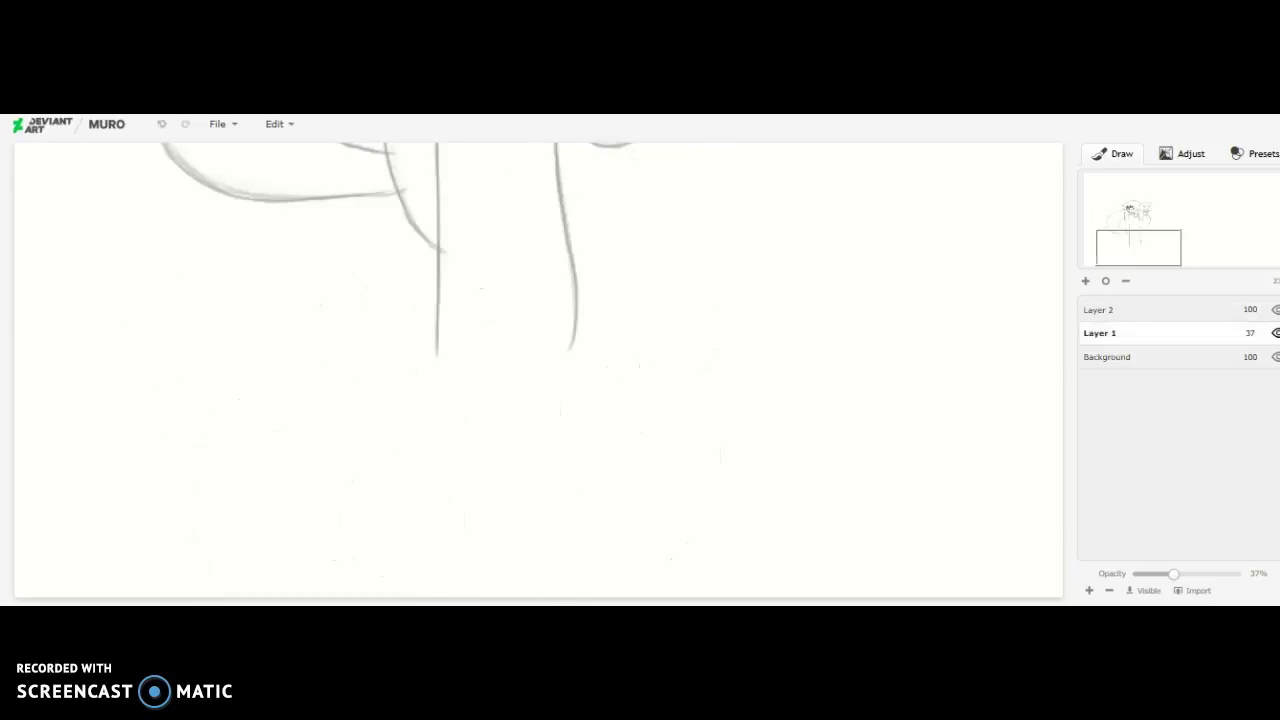
mouse_move(424, 402)
mouse_down()
mouse_move(416, 440)
mouse_move(558, 450)
mouse_move(598, 397)
mouse_up()
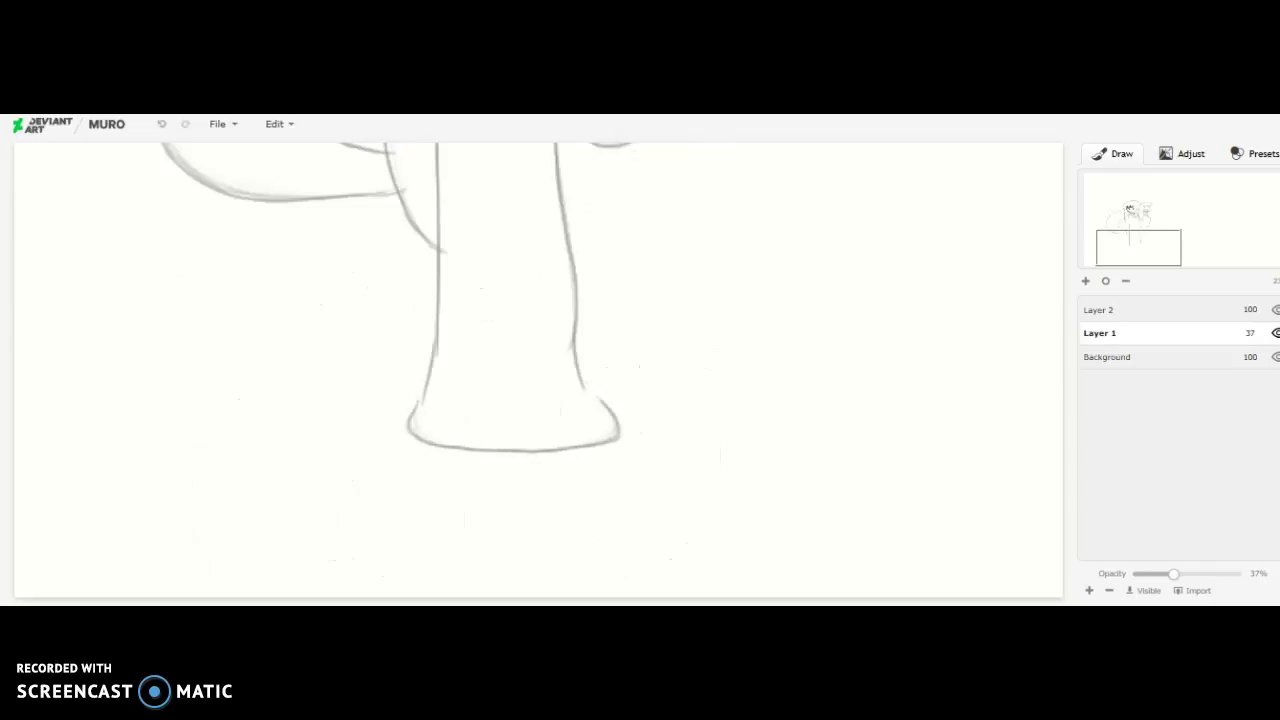
mouse_move(382, 488)
mouse_down()
mouse_move(400, 514)
mouse_move(605, 510)
mouse_move(664, 482)
mouse_move(616, 428)
mouse_up()
drag(398, 516, 418, 596)
drag(586, 516, 606, 598)
drag(484, 516, 528, 598)
drag(1138, 248, 1144, 248)
key(ctrl+z)
key(ctrl+z)
key(ctrl+z)
key(ctrl+z)
key(ctrl+z)
Try several outlines for the legs below the dress on Layer 1.
mouse_move(490, 510)
mouse_down()
mouse_move(408, 598)
mouse_move(566, 587)
mouse_up()
key(ctrl+z)
key(ctrl+z)
drag(390, 511, 492, 598)
drag(574, 482, 630, 598)
key(ctrl+z)
key(ctrl+z)
key(ctrl+z)
mouse_move(375, 505)
mouse_down()
mouse_move(378, 598)
mouse_move(336, 560)
mouse_up()
key(ctrl+z)
key(ctrl+z)
key(ctrl+z)
drag(397, 509, 403, 566)
drag(480, 540, 490, 598)
key(ctrl+z)
key(ctrl+z)
drag(484, 516, 500, 598)
drag(410, 510, 428, 596)
key(ctrl+z)
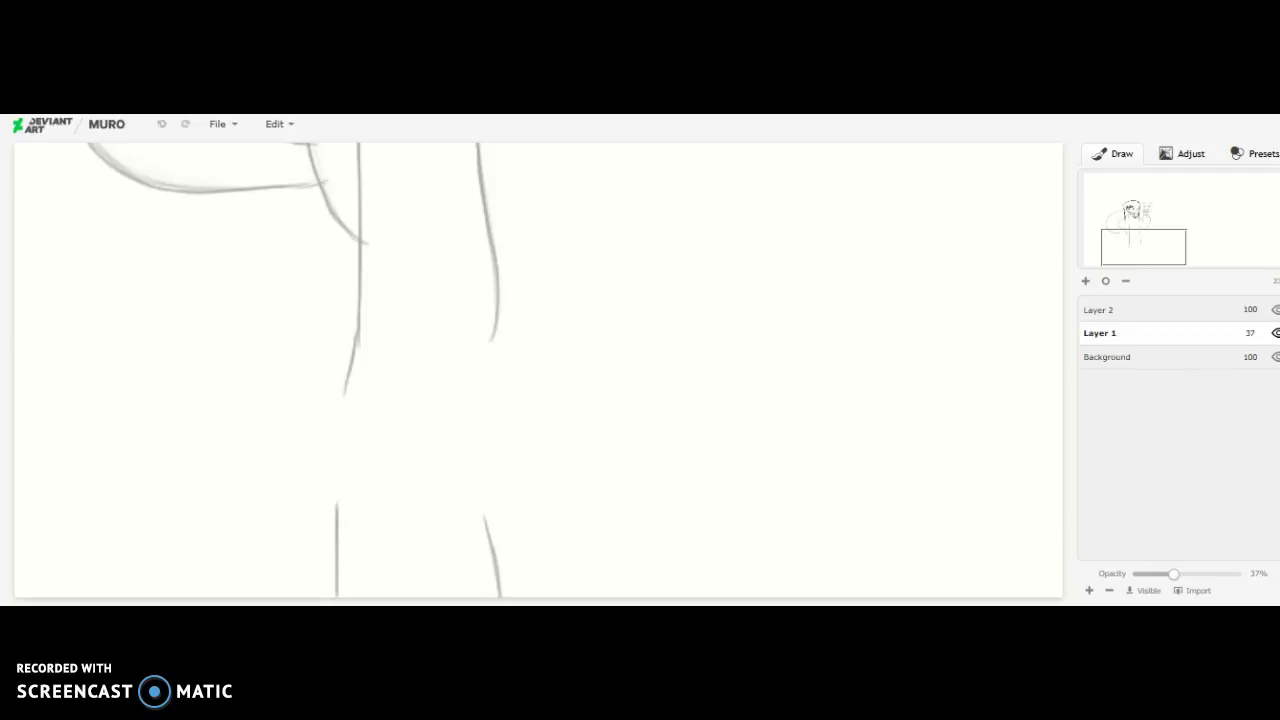
key(ctrl+z)
mouse_move(458, 508)
mouse_down()
mouse_move(468, 598)
mouse_move(482, 580)
mouse_up()
key(ctrl+z)
drag(399, 556, 392, 598)
key(ctrl+z)
drag(406, 505, 394, 598)
key(ctrl+z)
click(1100, 310)
drag(1144, 247, 1136, 216)
drag(572, 391, 632, 445)
key(ctrl+z)
click(1100, 333)
key(ctrl+z)
key(ctrl+z)
click(1100, 310)
key(ctrl+z)
click(1100, 333)
click(1100, 310)
click(1100, 333)
Trace the raised arm's sleeve and the neckline with dark lines on Layer 2.
click(1100, 310)
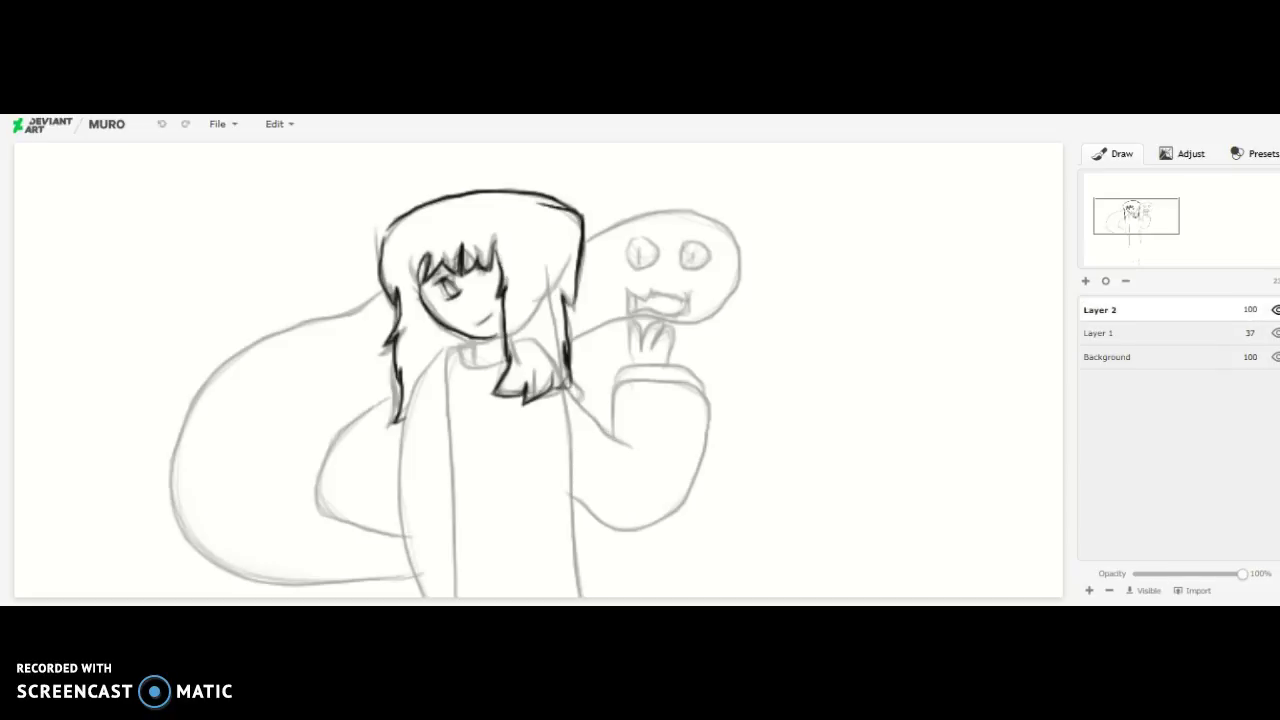
mouse_move(616, 388)
mouse_down()
mouse_move(700, 398)
mouse_move(682, 488)
mouse_move(625, 515)
mouse_move(568, 482)
mouse_up()
drag(1136, 216, 1135, 222)
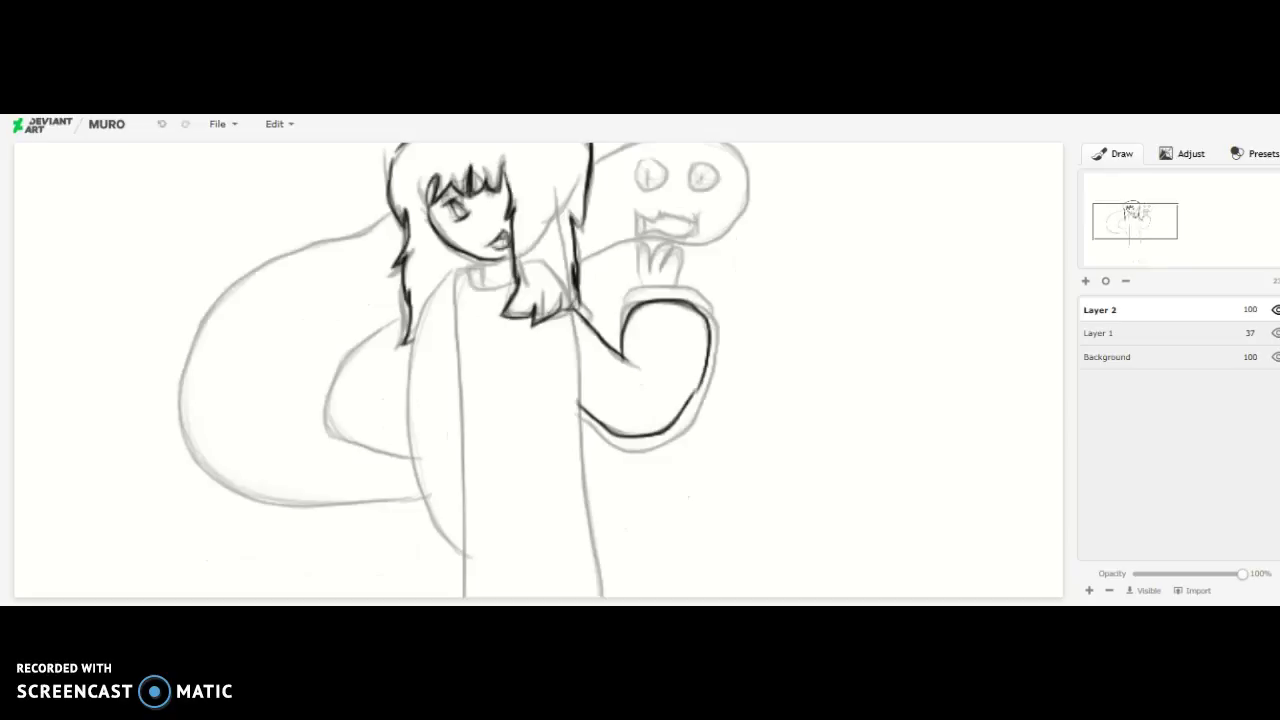
drag(468, 265, 518, 284)
Ink both sides of the dress down to the flared hem and draw the hem line across the bottom.
drag(1135, 221, 1132, 230)
mouse_move(503, 170)
mouse_down()
mouse_move(488, 208)
mouse_move(494, 576)
mouse_up()
scroll(494, 460, down, 2)
mouse_move(485, 464)
mouse_down()
mouse_move(457, 531)
mouse_move(578, 548)
mouse_move(674, 530)
mouse_move(628, 450)
mouse_move(602, 220)
mouse_up()
scroll(602, 220, down, 2)
mouse_move(438, 426)
mouse_down()
mouse_move(386, 520)
mouse_move(616, 535)
mouse_move(732, 502)
mouse_move(656, 428)
mouse_up()
Draw the lines of both legs extending below the skirt ruffle on Layer 2.
drag(453, 520, 456, 597)
key(ctrl+z)
drag(496, 532, 502, 597)
key(ctrl+z)
key(ctrl+z)
key(ctrl+y)
key(ctrl+y)
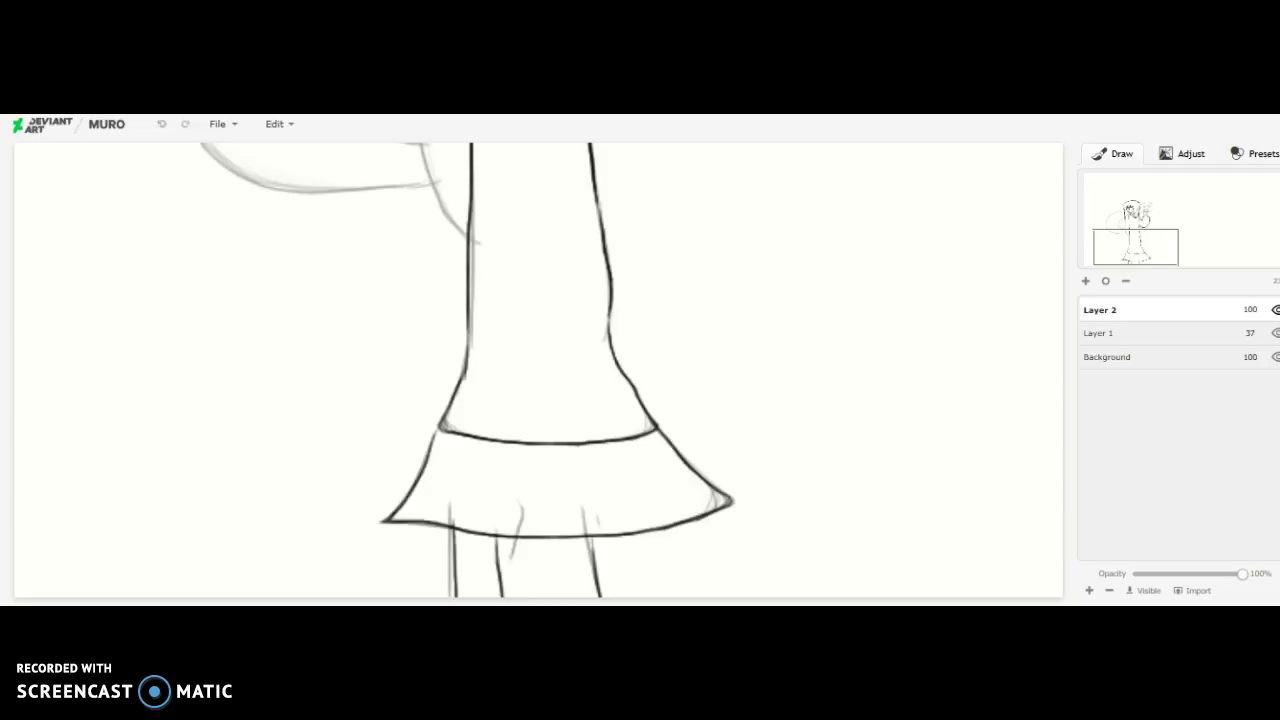
drag(538, 526, 560, 597)
key(ctrl+z)
drag(562, 543, 574, 597)
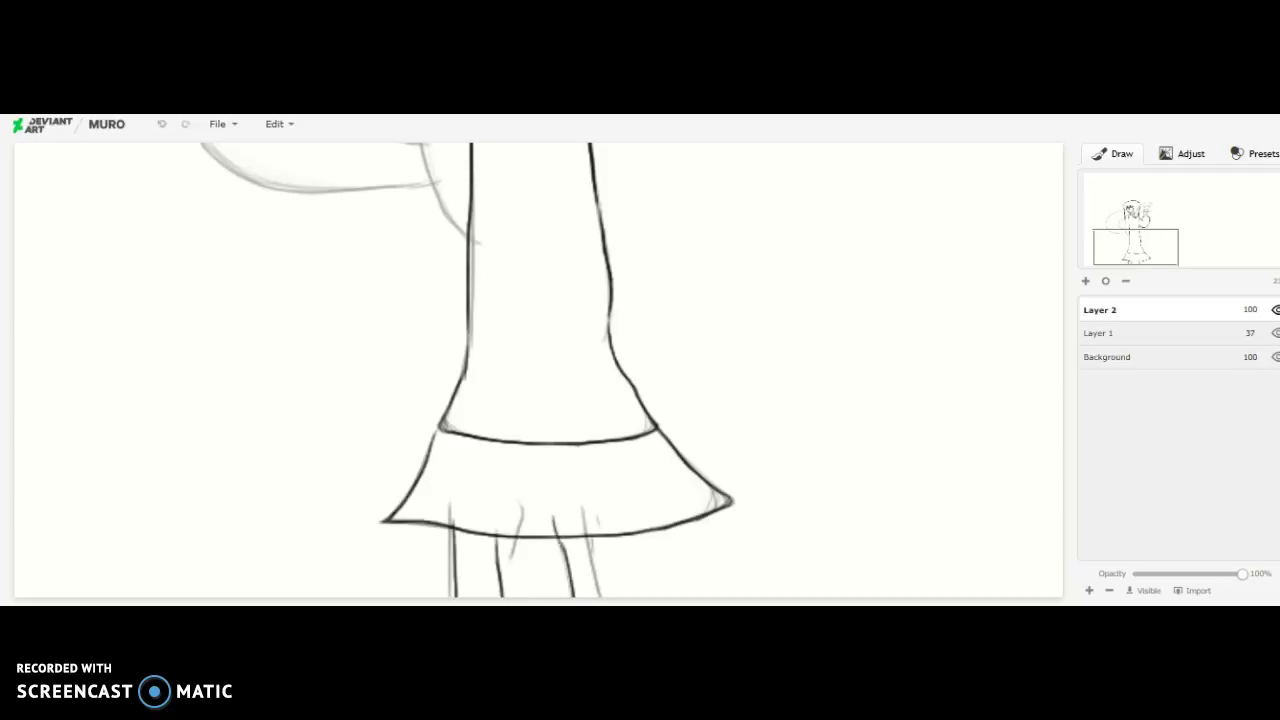
key(ctrl+z)
drag(580, 540, 586, 597)
Ink the lowered arm along the dress and the outer and inner curves of the tail.
drag(1136, 247, 1135, 220)
mouse_move(446, 294)
mouse_down()
mouse_move(410, 379)
mouse_move(421, 494)
mouse_move(474, 566)
mouse_up()
mouse_move(432, 515)
mouse_down()
mouse_move(282, 528)
mouse_move(207, 462)
mouse_move(205, 322)
mouse_move(374, 252)
mouse_up()
mouse_move(398, 300)
mouse_down()
mouse_move(338, 486)
mouse_move(436, 500)
mouse_up()
key(ctrl+z)
mouse_move(402, 338)
mouse_down()
mouse_move(326, 414)
mouse_move(426, 490)
mouse_up()
Ink the creature's eyes and mouth and the raised hand beneath its head.
mouse_move(596, 182)
mouse_down()
mouse_move(655, 152)
mouse_move(745, 185)
mouse_move(712, 262)
mouse_move(614, 272)
mouse_move(584, 304)
mouse_up()
mouse_move(632, 246)
mouse_down()
mouse_move(692, 234)
mouse_move(636, 246)
mouse_up()
mouse_move(638, 198)
mouse_down()
mouse_move(652, 177)
mouse_move(642, 204)
mouse_up()
drag(653, 183, 647, 206)
drag(694, 182, 696, 214)
mouse_move(700, 312)
mouse_down()
mouse_move(646, 284)
mouse_move(652, 304)
mouse_move(670, 268)
mouse_up()
Draw six pleat lines across the skirt ruffle below the dress hem.
drag(1135, 220, 1136, 247)
drag(470, 454, 460, 525)
drag(495, 452, 516, 536)
drag(537, 452, 560, 537)
drag(574, 459, 597, 532)
drag(618, 443, 637, 525)
drag(654, 451, 690, 526)
Draw a waistline across the dress and lowered arm, plus a fold line on the raised sleeve.
drag(1136, 247, 1141, 233)
drag(396, 348, 519, 343)
drag(553, 229, 578, 301)
drag(354, 343, 392, 349)
Erase the rough sketch lines around the tail and figure on Layer 1.
click(1098, 333)
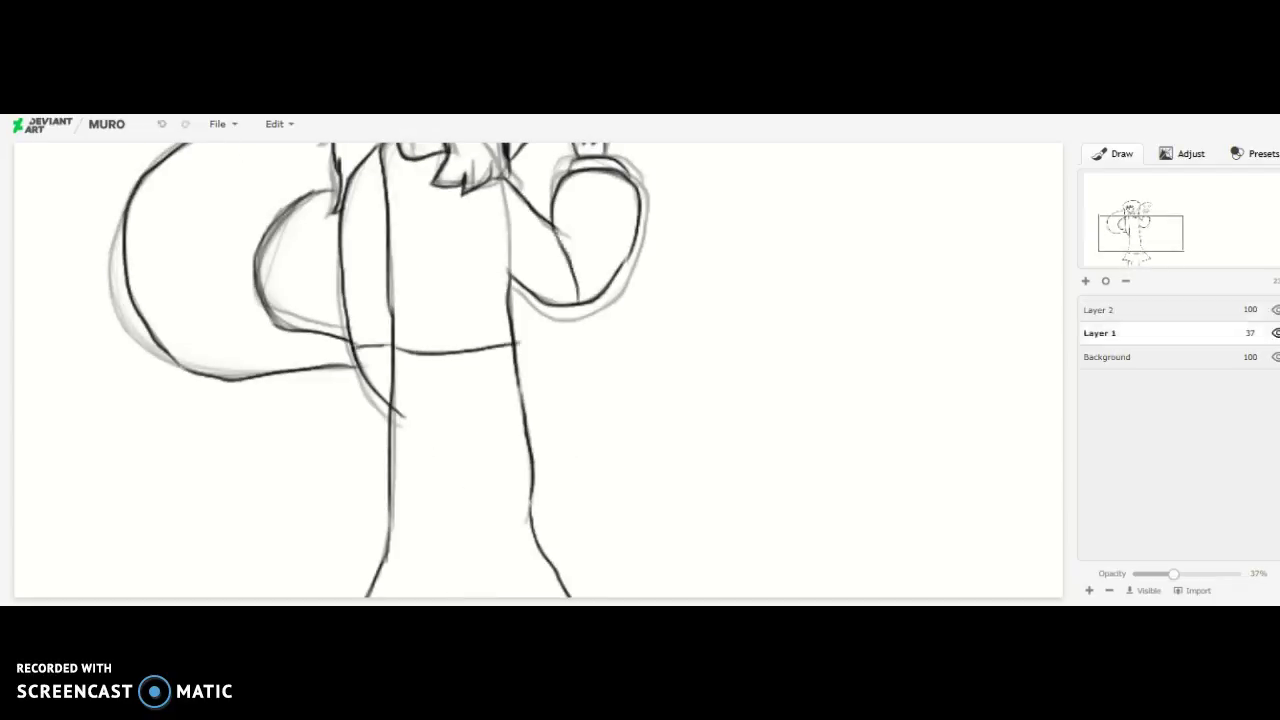
click(1105, 281)
click(1100, 310)
drag(330, 400, 574, 400)
click(1098, 333)
drag(334, 294, 250, 300)
drag(270, 345, 235, 430)
mouse_move(362, 300)
mouse_down()
mouse_move(345, 405)
mouse_move(267, 515)
mouse_up()
drag(165, 425, 185, 345)
drag(316, 345, 319, 430)
Darken the upper eyelid line of the figure's eye on Layer 2.
click(1100, 310)
click(1085, 281)
click(1085, 281)
click(1085, 281)
click(1085, 281)
click(1085, 281)
click(1085, 281)
click(1085, 281)
click(1085, 281)
drag(1114, 186, 1175, 213)
drag(592, 275, 614, 265)
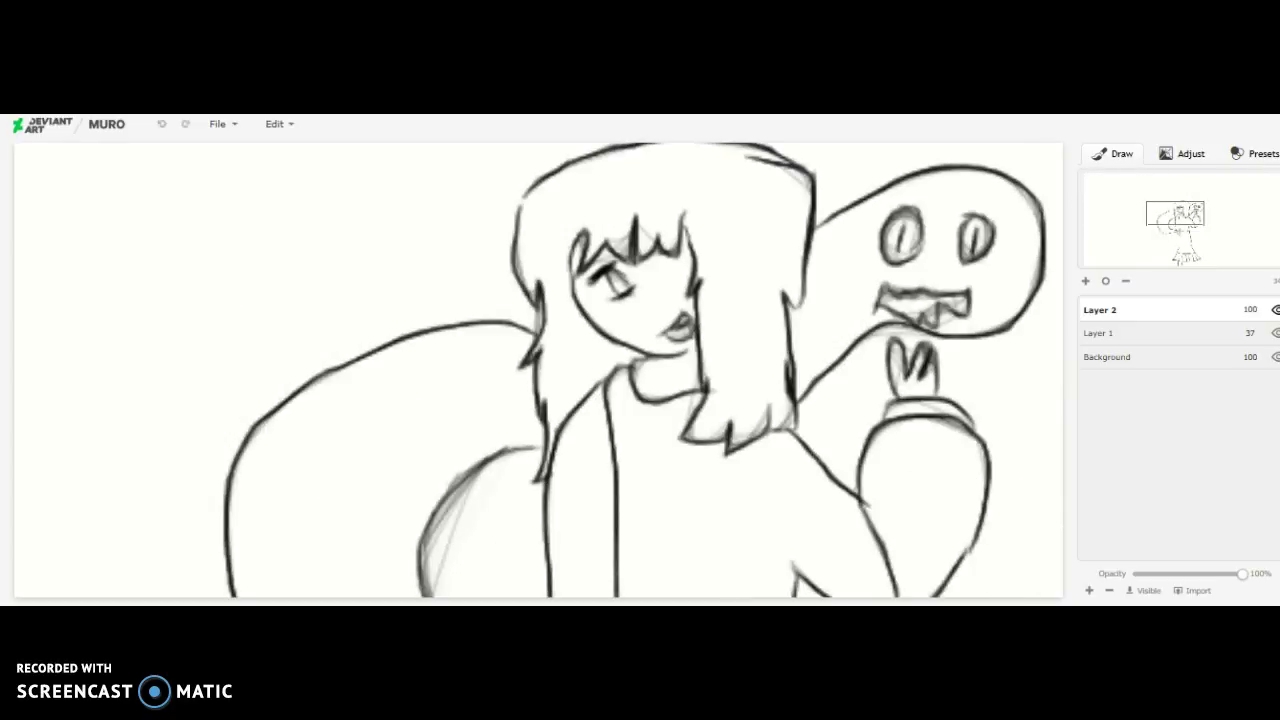
Raise Layer 1's opacity to 100%.
click(1105, 281)
click(1100, 333)
drag(1173, 574, 1243, 574)
Paint the dress pink from the waistline down to the hem on Layer 1, beneath the line art.
mouse_move(523, 446)
mouse_down()
mouse_move(518, 514)
mouse_move(519, 432)
mouse_move(571, 427)
mouse_up()
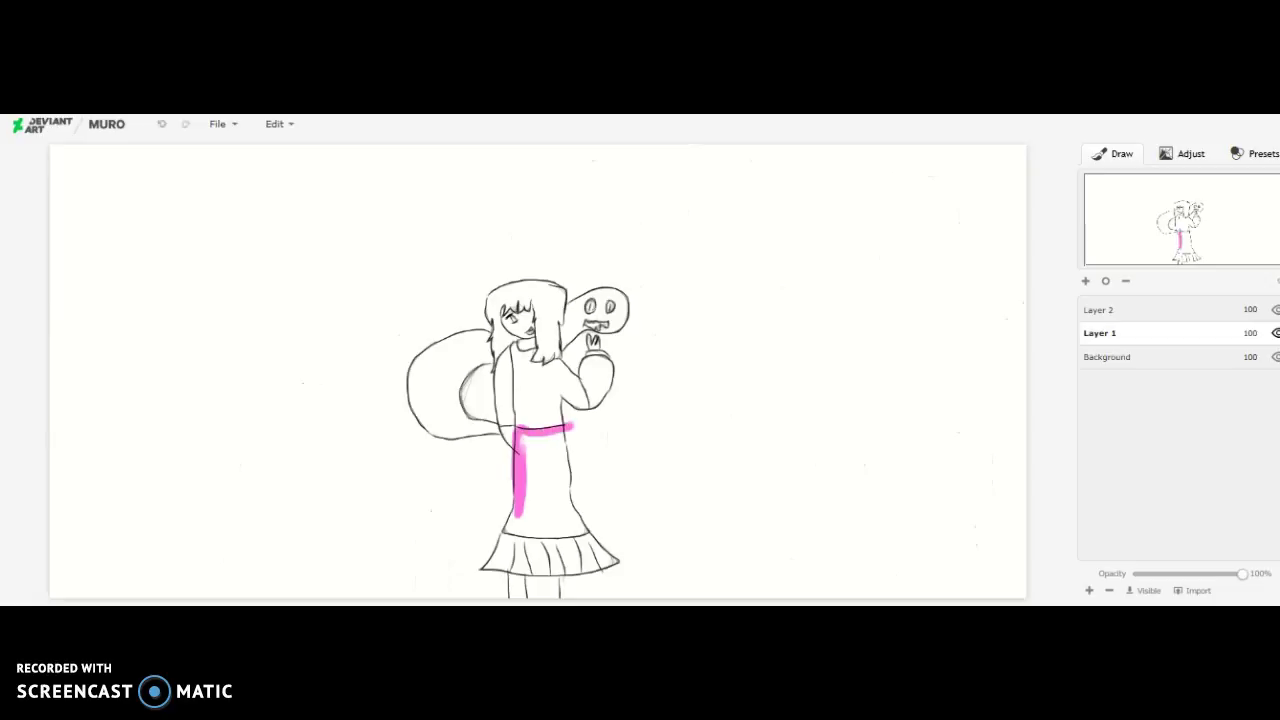
mouse_move(510, 525)
mouse_down()
mouse_move(564, 530)
mouse_move(565, 440)
mouse_move(566, 495)
mouse_up()
mouse_move(555, 438)
mouse_down()
mouse_move(555, 514)
mouse_move(527, 502)
mouse_move(545, 460)
mouse_move(538, 510)
mouse_move(538, 492)
mouse_up()
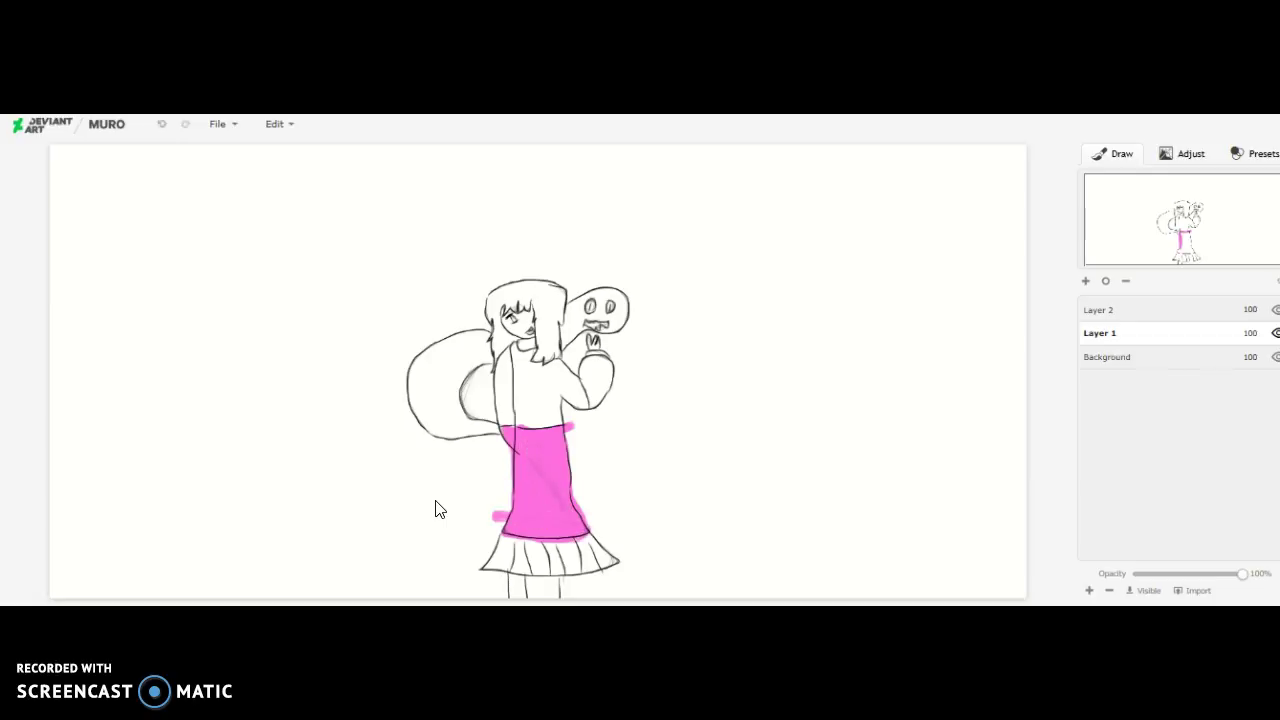
scroll(435, 509, up, 10)
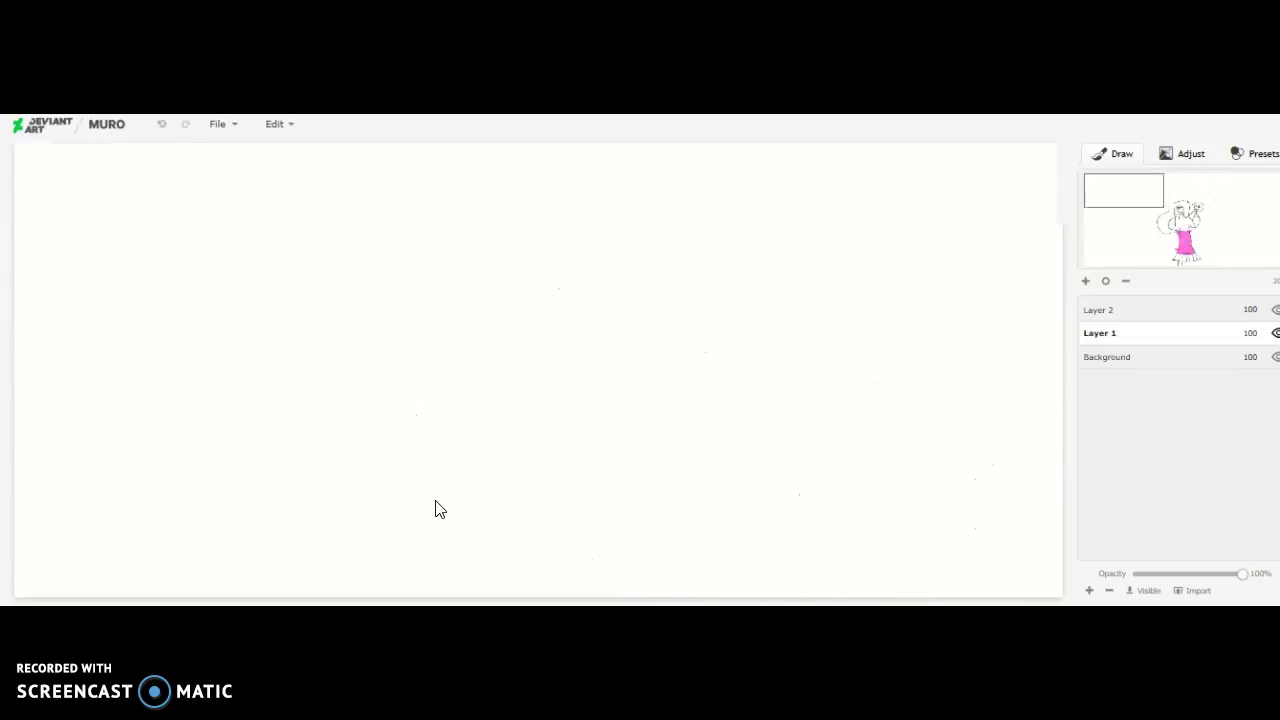
Paint the pleated ruffle at the dress hem magenta on Layer 1, from its edges inward.
scroll(435, 509, up, 1)
click(1186, 254)
mouse_move(358, 388)
mouse_down()
mouse_move(305, 485)
mouse_move(365, 358)
mouse_move(298, 476)
mouse_move(490, 499)
mouse_move(657, 484)
mouse_move(565, 504)
mouse_up()
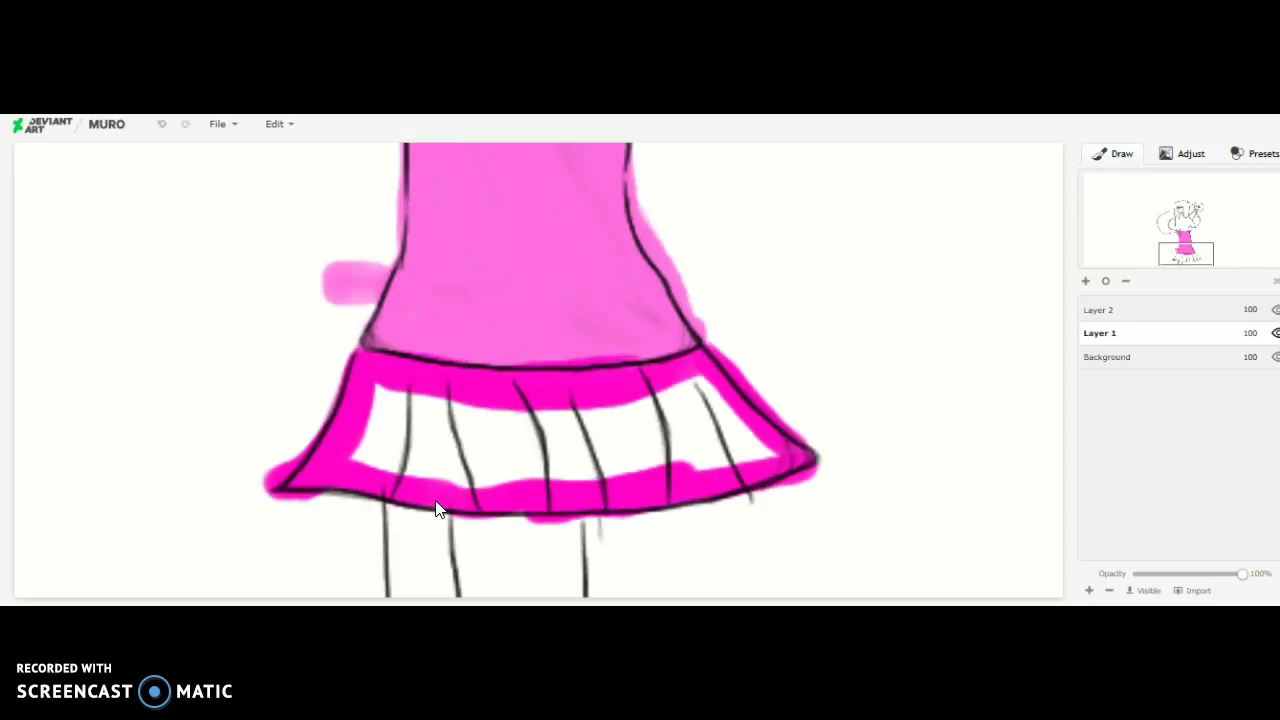
key(ctrl+z)
mouse_move(366, 363)
mouse_down()
mouse_move(523, 383)
mouse_move(364, 353)
mouse_move(585, 382)
mouse_move(525, 373)
mouse_move(692, 362)
mouse_move(596, 380)
mouse_up()
key(ctrl+z)
mouse_move(392, 395)
mouse_down()
mouse_move(360, 452)
mouse_move(516, 479)
mouse_move(410, 476)
mouse_move(722, 472)
mouse_move(585, 482)
mouse_move(775, 425)
mouse_up()
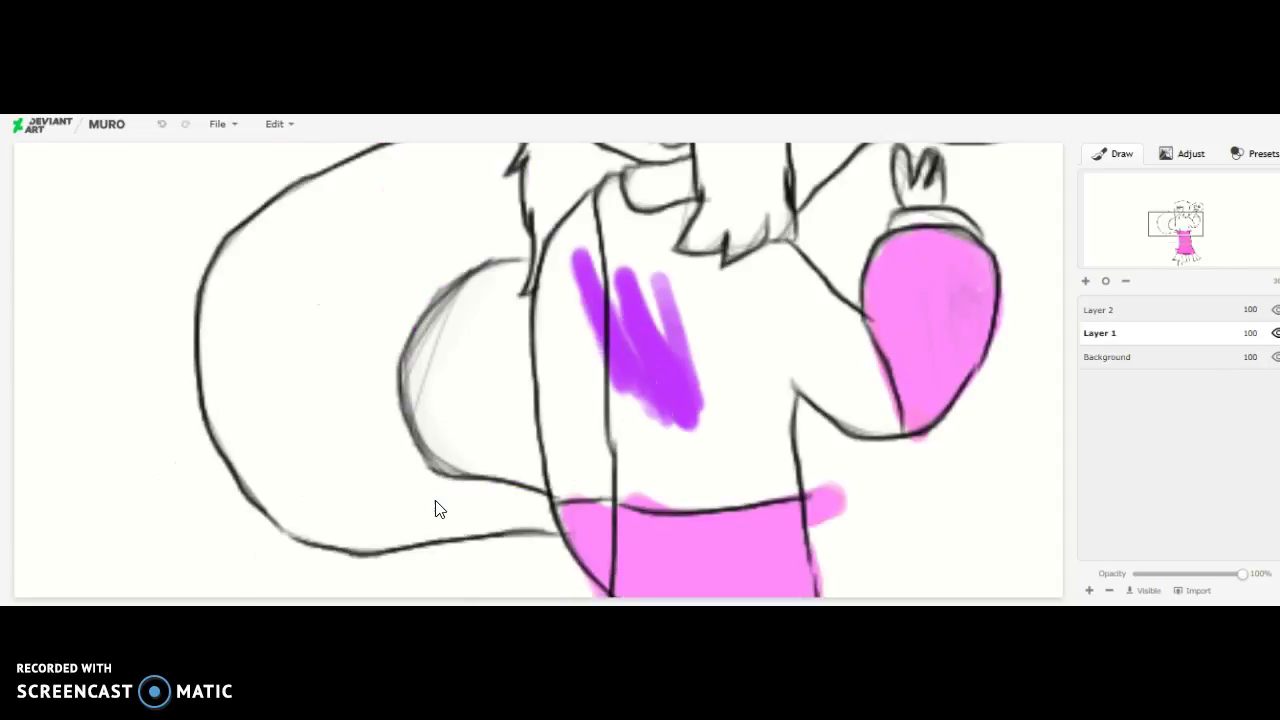
Outline the inside edges of the sweater's torso and raised sleeve in purple on Layer 1.
mouse_move(597, 205)
mouse_down()
mouse_move(560, 330)
mouse_move(560, 490)
mouse_move(615, 488)
mouse_move(600, 360)
mouse_move(575, 470)
mouse_move(570, 285)
mouse_move(585, 195)
mouse_move(620, 270)
mouse_move(620, 465)
mouse_move(725, 495)
mouse_move(815, 490)
mouse_up()
key(ctrl+z)
mouse_move(618, 428)
mouse_down()
mouse_move(618, 440)
mouse_move(755, 483)
mouse_move(610, 500)
mouse_up()
mouse_move(797, 465)
mouse_down()
mouse_move(882, 380)
mouse_move(870, 395)
mouse_move(792, 268)
mouse_move(855, 300)
mouse_move(825, 340)
mouse_up()
mouse_move(785, 248)
mouse_down()
mouse_move(650, 258)
mouse_move(640, 215)
mouse_move(655, 345)
mouse_move(600, 205)
mouse_move(640, 205)
mouse_up()
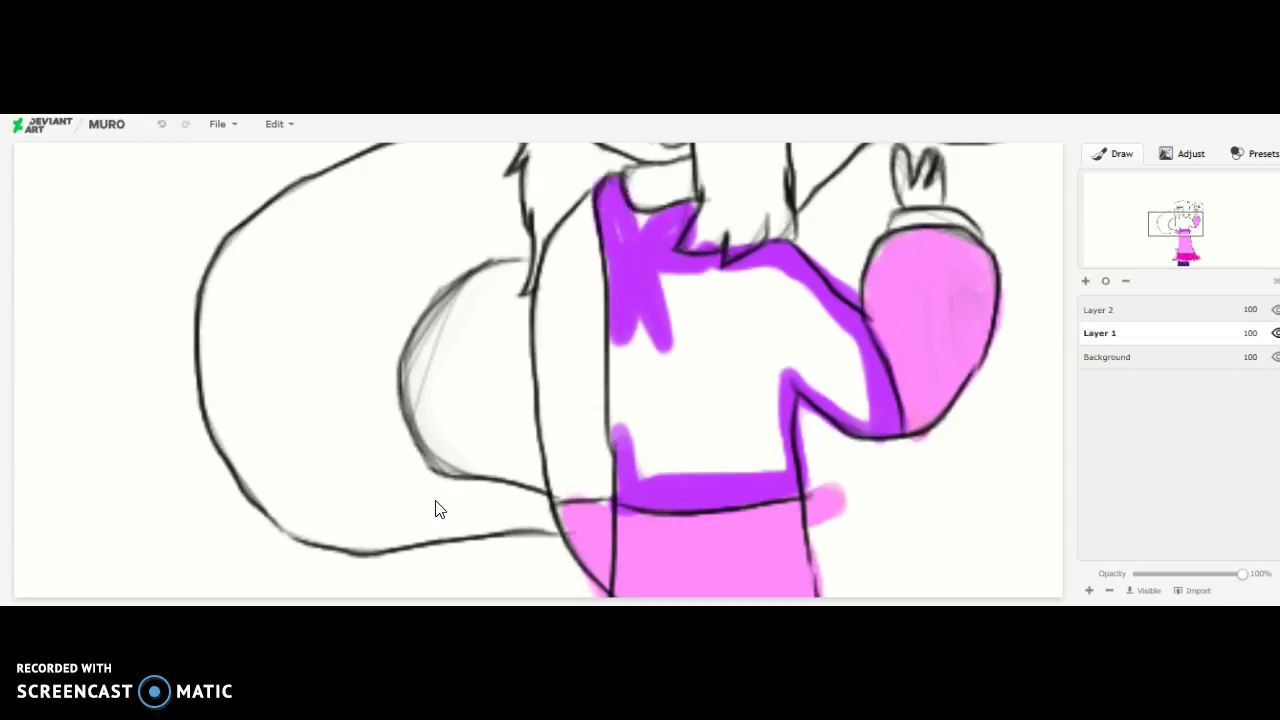
Fill the sweater's torso and raised upper sleeve with even purple inside the painted edges.
drag(660, 400, 860, 405)
drag(800, 355, 870, 415)
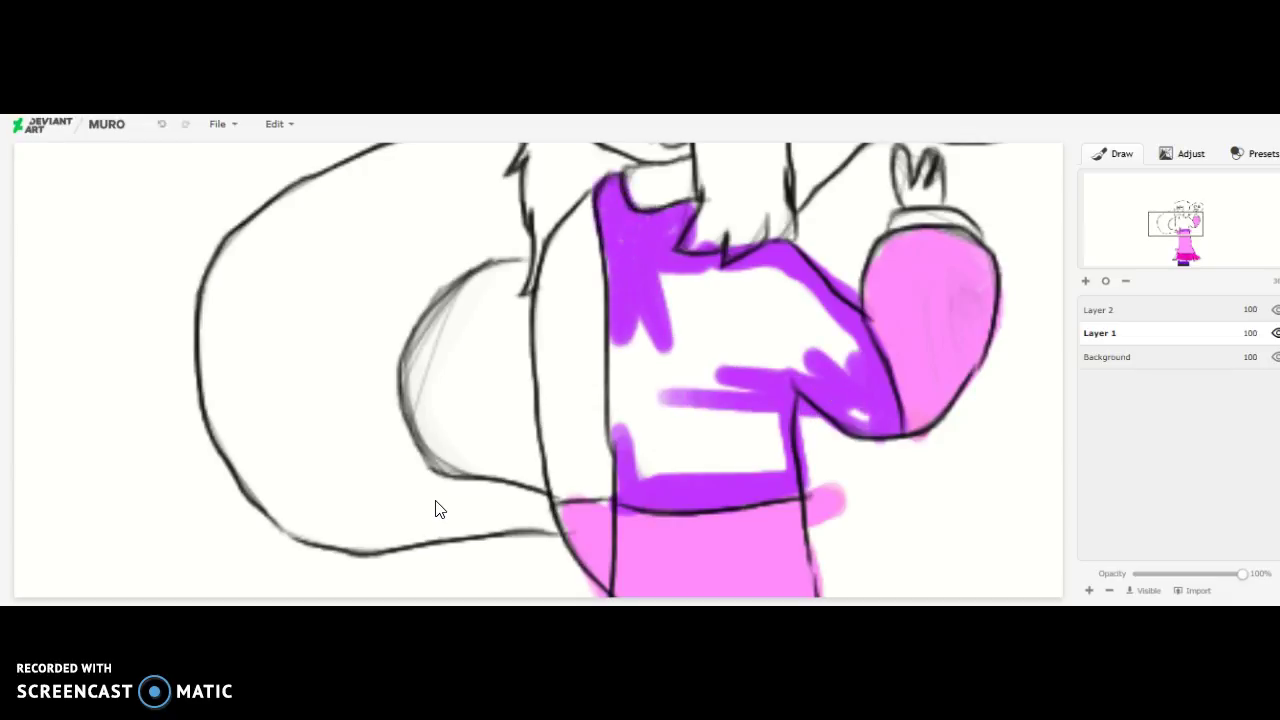
mouse_move(850, 300)
mouse_down()
mouse_move(720, 285)
mouse_move(665, 300)
mouse_move(630, 450)
mouse_up()
mouse_move(610, 390)
mouse_down()
mouse_move(560, 470)
mouse_move(585, 250)
mouse_up()
drag(660, 273, 700, 380)
mouse_move(690, 300)
mouse_down()
mouse_move(655, 470)
mouse_move(785, 465)
mouse_up()
mouse_move(670, 472)
mouse_down()
mouse_move(780, 448)
mouse_move(680, 300)
mouse_move(750, 425)
mouse_up()
mouse_move(710, 295)
mouse_down()
mouse_move(845, 370)
mouse_move(705, 300)
mouse_move(810, 380)
mouse_up()
drag(725, 365, 770, 405)
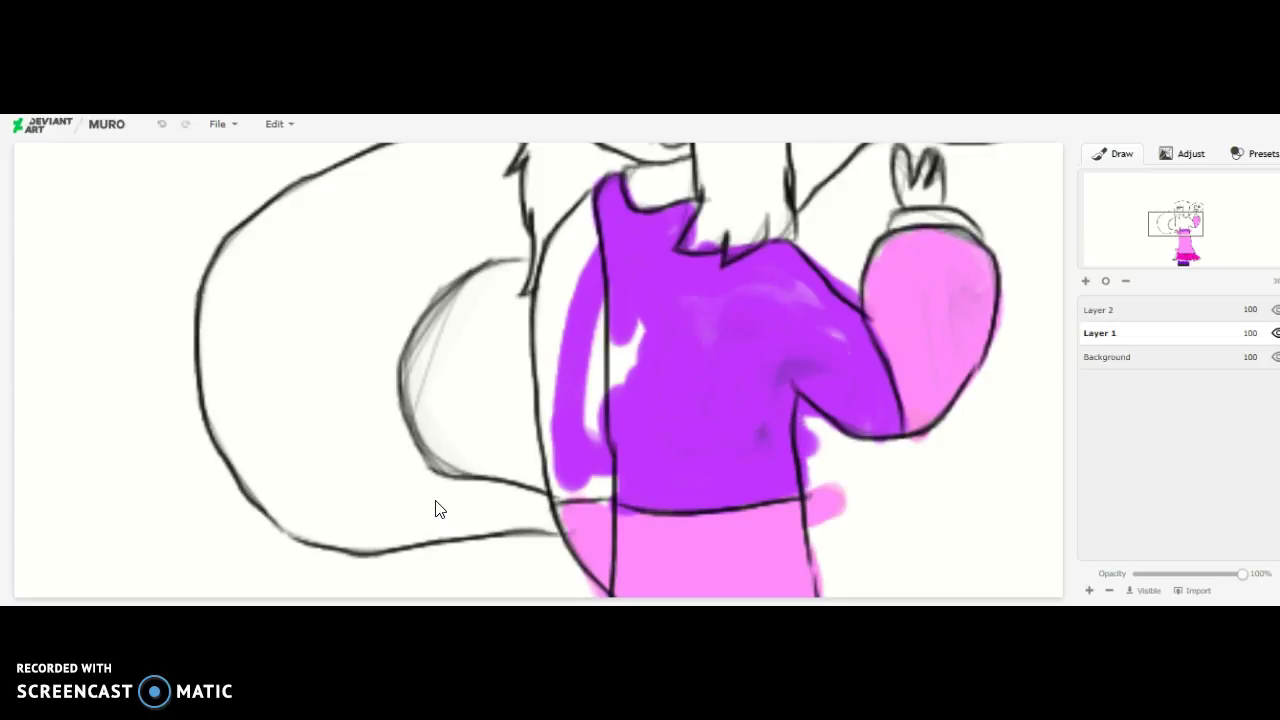
mouse_move(790, 285)
mouse_down()
mouse_move(890, 350)
mouse_move(730, 400)
mouse_up()
drag(810, 365, 725, 400)
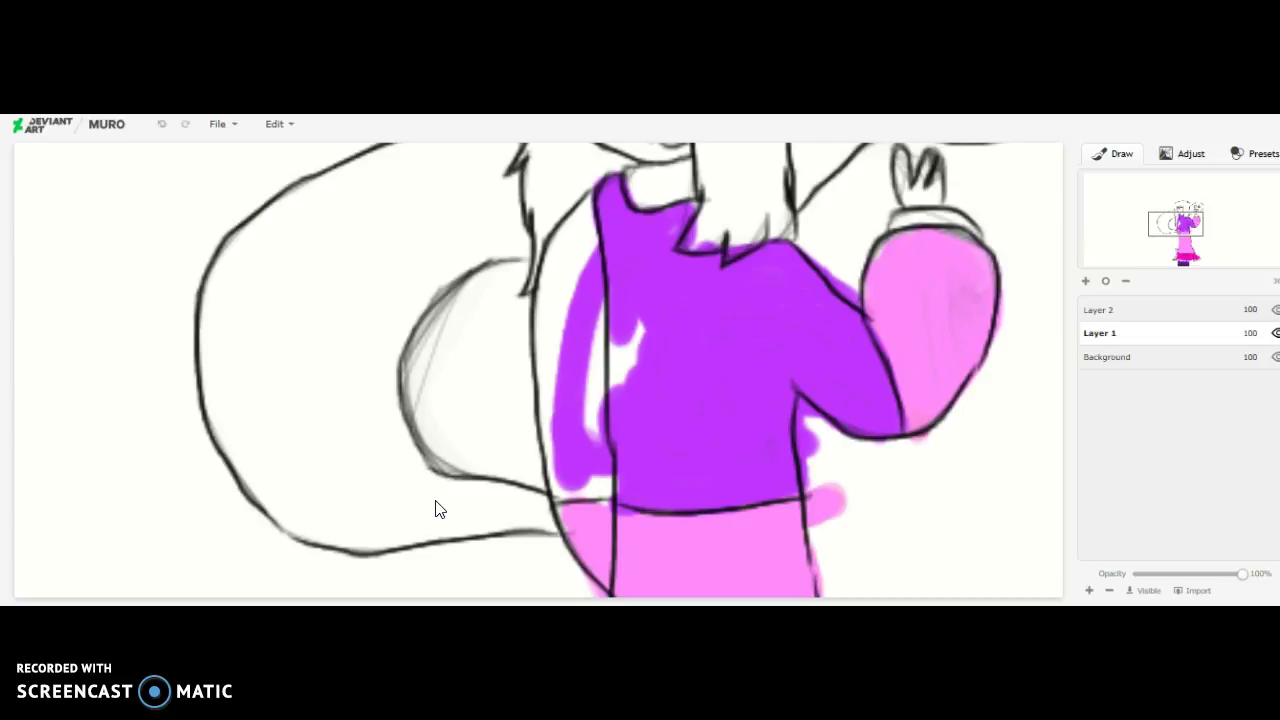
Paint the upper part of the lowered sleeve and the collar purple.
drag(570, 260, 540, 370)
drag(590, 215, 545, 275)
mouse_move(1176, 224)
mouse_down()
mouse_move(1184, 237)
mouse_move(1191, 213)
mouse_up()
mouse_move(336, 372)
mouse_down()
mouse_move(382, 388)
mouse_move(390, 355)
mouse_up()
Fill the long hair lock beside the figure's mouth with magenta down to its jagged tips.
click(407, 294)
mouse_move(385, 290)
mouse_down()
mouse_move(502, 279)
mouse_move(477, 374)
mouse_move(487, 419)
mouse_move(387, 429)
mouse_move(402, 309)
mouse_move(436, 400)
mouse_up()
key(ctrl+z)
drag(401, 314, 405, 340)
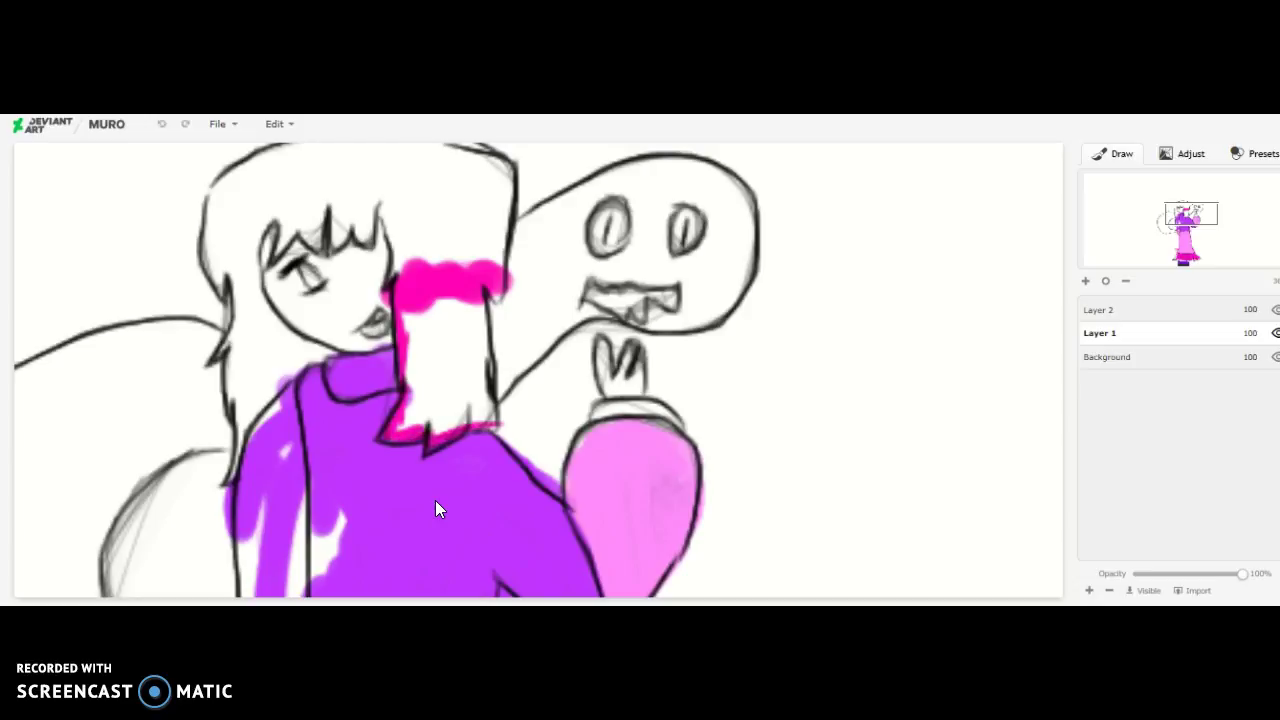
drag(490, 335, 472, 424)
drag(484, 300, 440, 388)
mouse_move(440, 305)
mouse_down()
mouse_move(425, 400)
mouse_move(405, 400)
mouse_move(470, 368)
mouse_move(410, 432)
mouse_up()
drag(400, 388, 442, 414)
drag(458, 315, 455, 410)
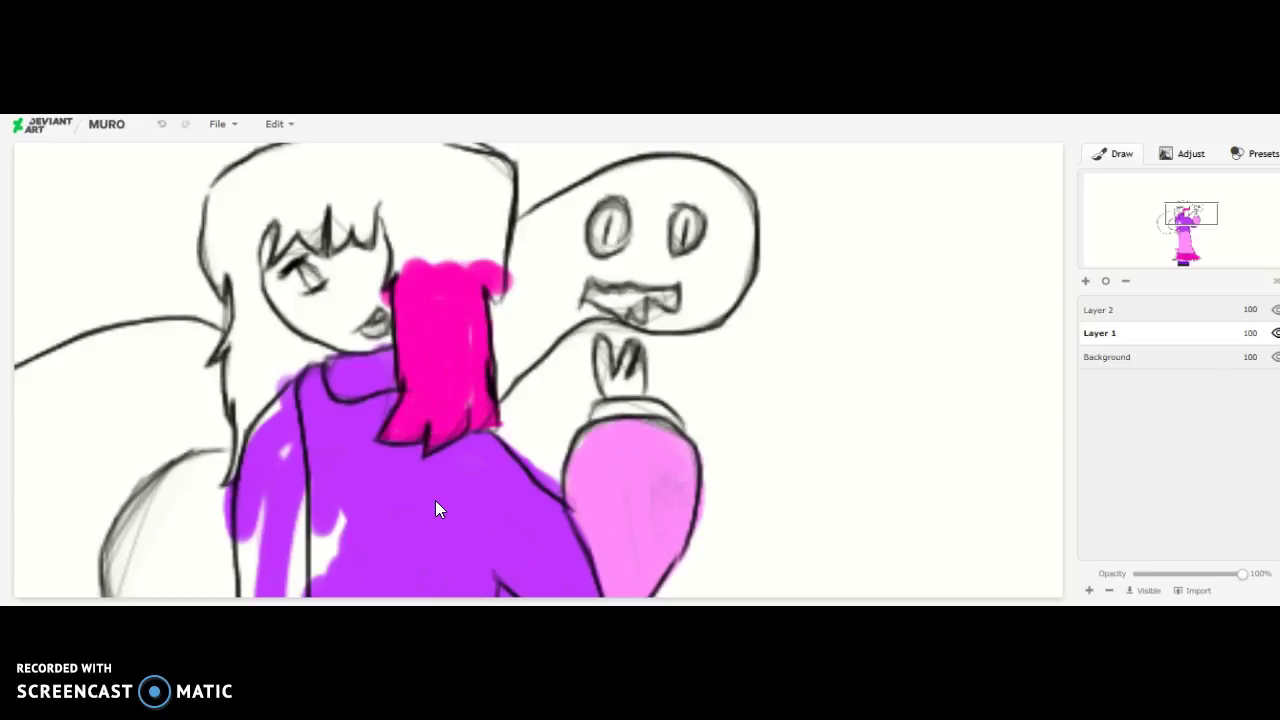
Fill the hair lock behind the figure's cheek with magenta down to the shoulder.
mouse_move(225, 295)
mouse_down()
mouse_move(330, 353)
mouse_move(255, 383)
mouse_move(230, 455)
mouse_up()
mouse_move(240, 325)
mouse_down()
mouse_move(220, 400)
mouse_move(232, 408)
mouse_up()
drag(245, 318, 295, 368)
drag(275, 335, 255, 365)
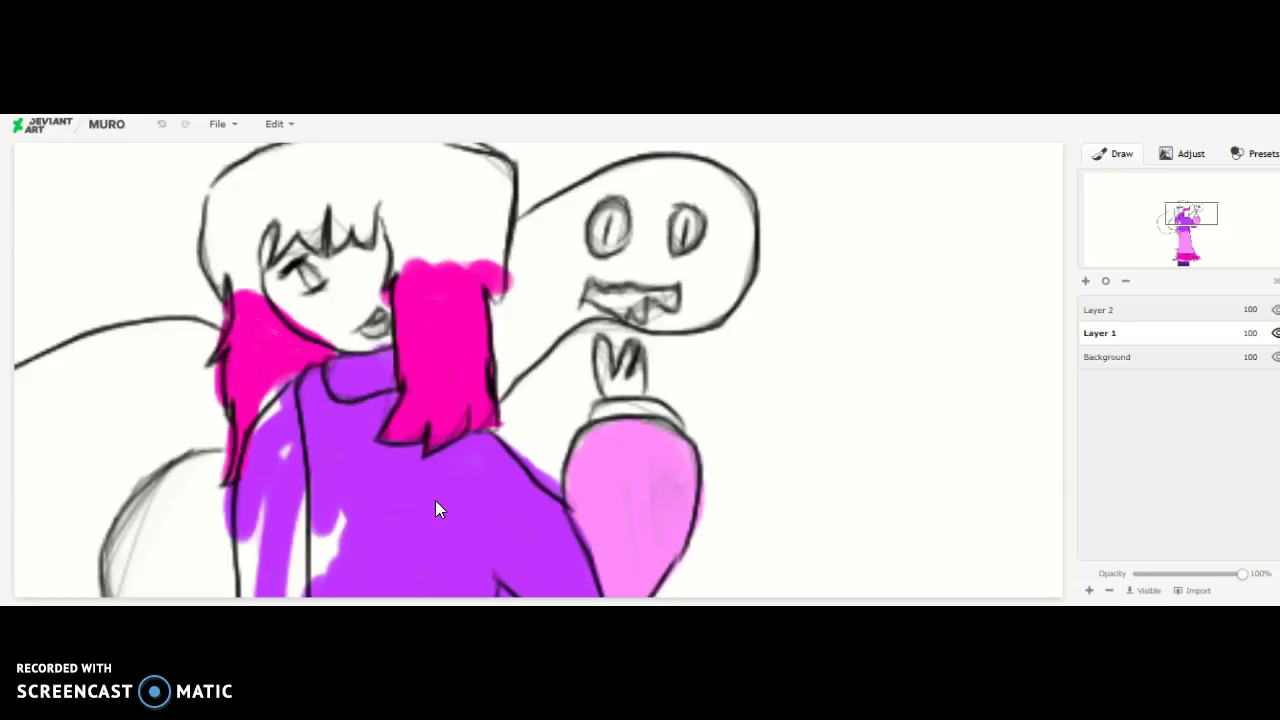
Paint the fringe and upper hair dark brown above the magenta locks.
mouse_move(502, 168)
mouse_down()
mouse_move(495, 260)
mouse_move(480, 160)
mouse_move(505, 250)
mouse_up()
drag(435, 400, 531, 468)
mouse_move(580, 318)
mouse_down()
mouse_move(478, 330)
mouse_move(573, 215)
mouse_up()
drag(568, 162, 548, 192)
mouse_move(575, 215)
mouse_down()
mouse_move(456, 212)
mouse_move(330, 300)
mouse_move(345, 365)
mouse_up()
mouse_move(345, 290)
mouse_down()
mouse_move(545, 305)
mouse_move(578, 295)
mouse_move(560, 302)
mouse_move(480, 225)
mouse_up()
mouse_move(565, 220)
mouse_down()
mouse_move(390, 272)
mouse_move(530, 262)
mouse_up()
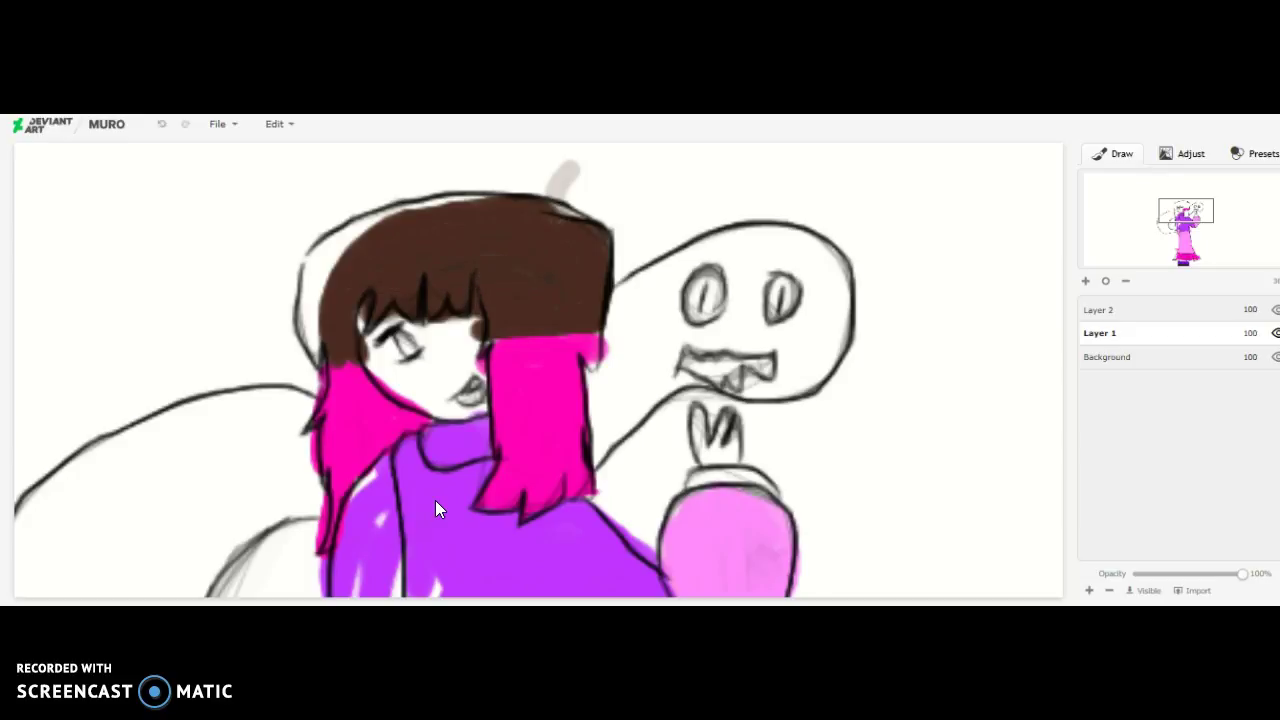
Extend the dark brown to the outer edge of the hair around the crown and back of the head.
drag(360, 220, 310, 330)
drag(305, 275, 300, 365)
drag(385, 212, 450, 203)
drag(300, 305, 288, 235)
drag(330, 232, 410, 195)
drag(290, 270, 300, 365)
drag(390, 200, 460, 180)
mouse_move(430, 180)
mouse_down()
mouse_move(590, 180)
mouse_move(610, 225)
mouse_up()
drag(375, 198, 425, 190)
drag(340, 222, 372, 203)
drag(565, 178, 608, 228)
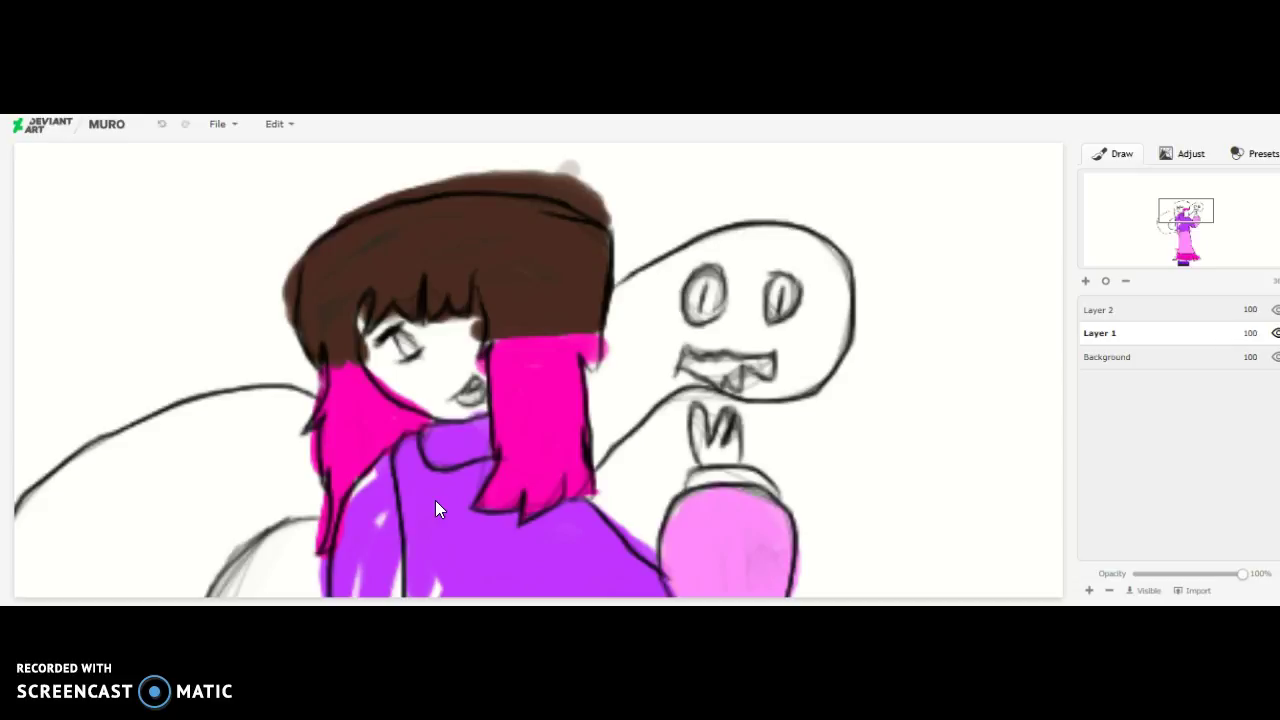
Paint the figure's face and raised hand in a light skin tone.
drag(1186, 210, 1183, 216)
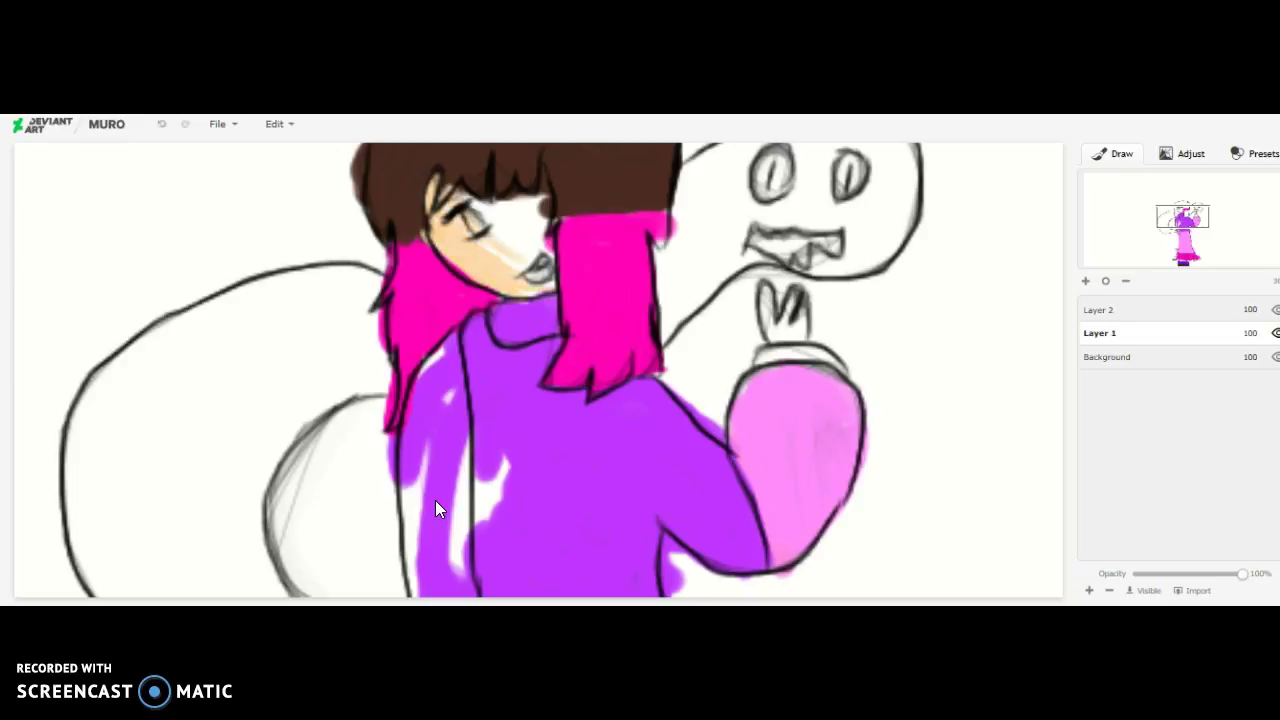
mouse_move(546, 246)
mouse_down()
mouse_move(549, 180)
mouse_move(520, 225)
mouse_move(498, 225)
mouse_move(512, 232)
mouse_up()
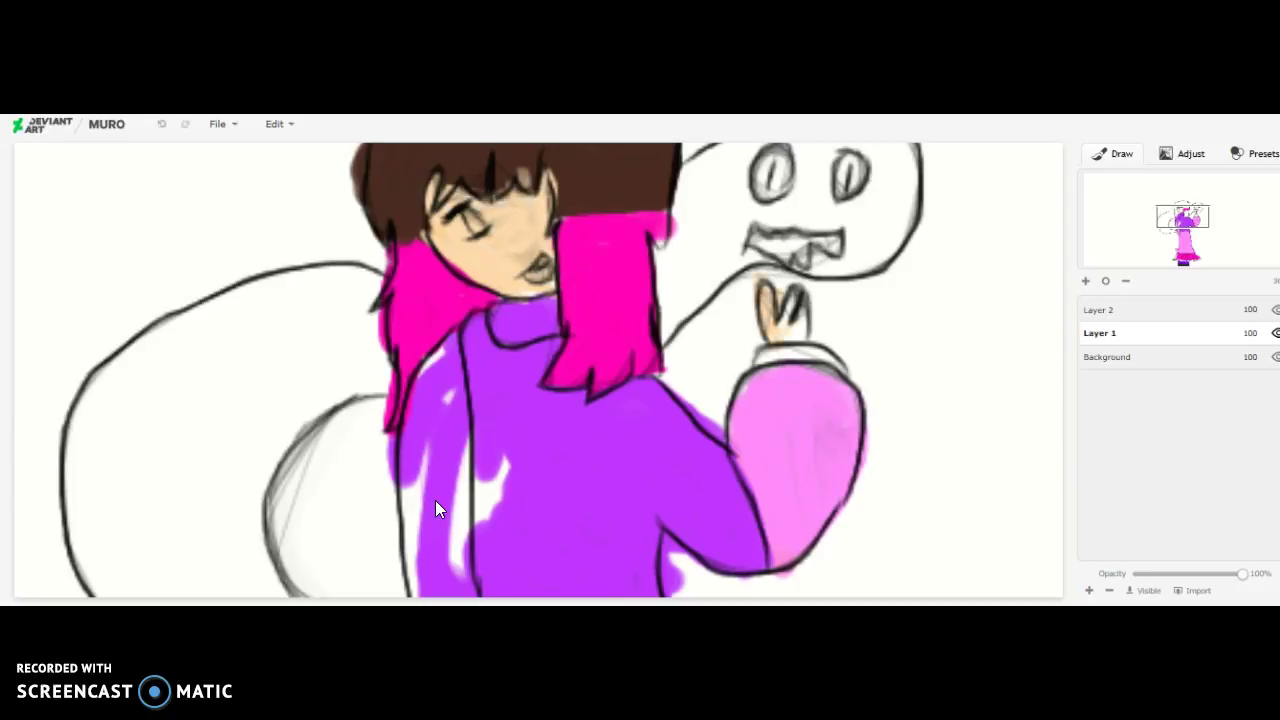
Paint soft magenta across the tail area on the Background layer and undo the last stroke.
mouse_move(1182, 216)
mouse_down()
mouse_move(1185, 240)
mouse_move(1178, 221)
mouse_up()
click(1107, 357)
drag(100, 250, 440, 509)
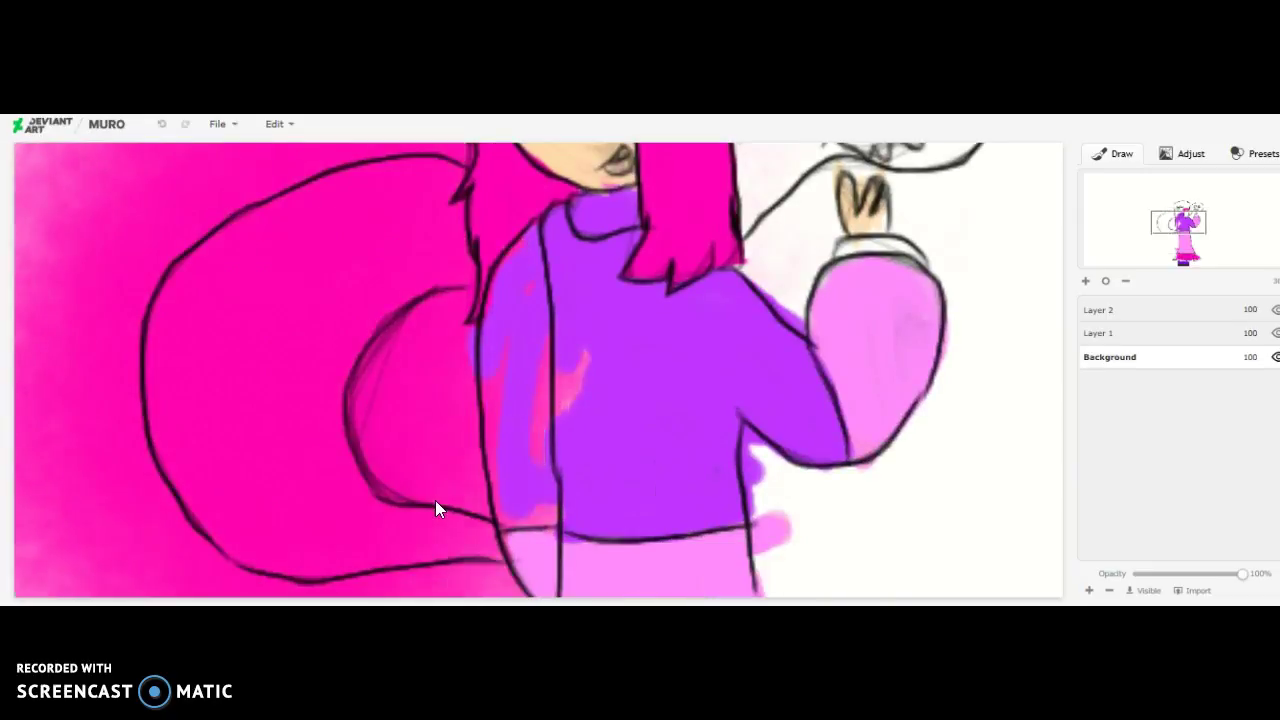
click(1105, 281)
key(ctrl+z)
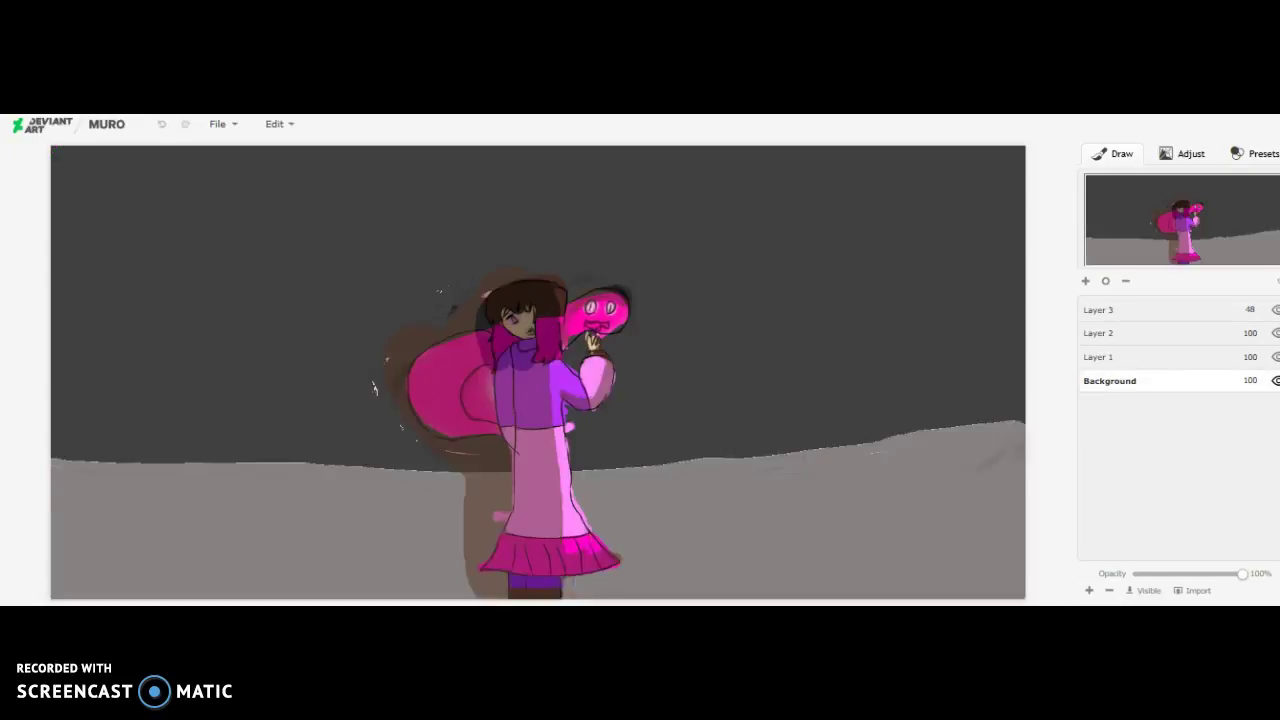
Fill the creature's head with magenta up to its outline and cover the tail's inner loop in dark grey on the Background layer.
scroll(70, 160, up, 5)
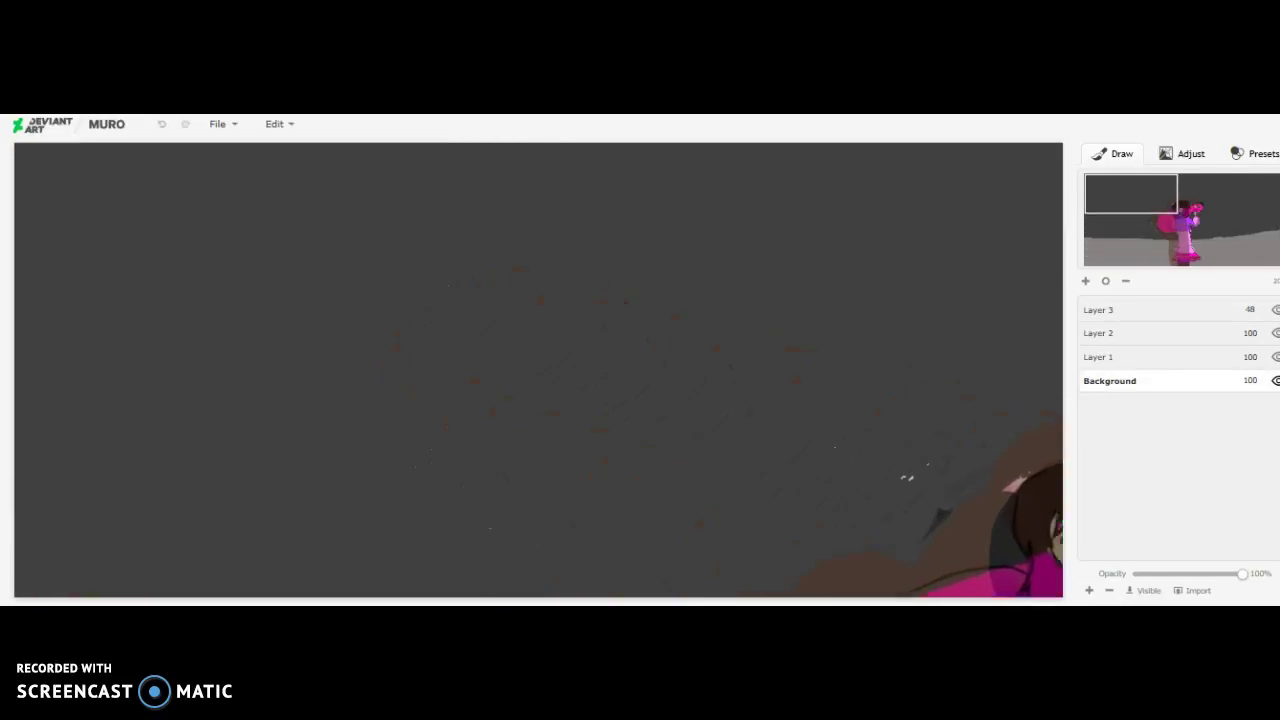
click(1164, 224)
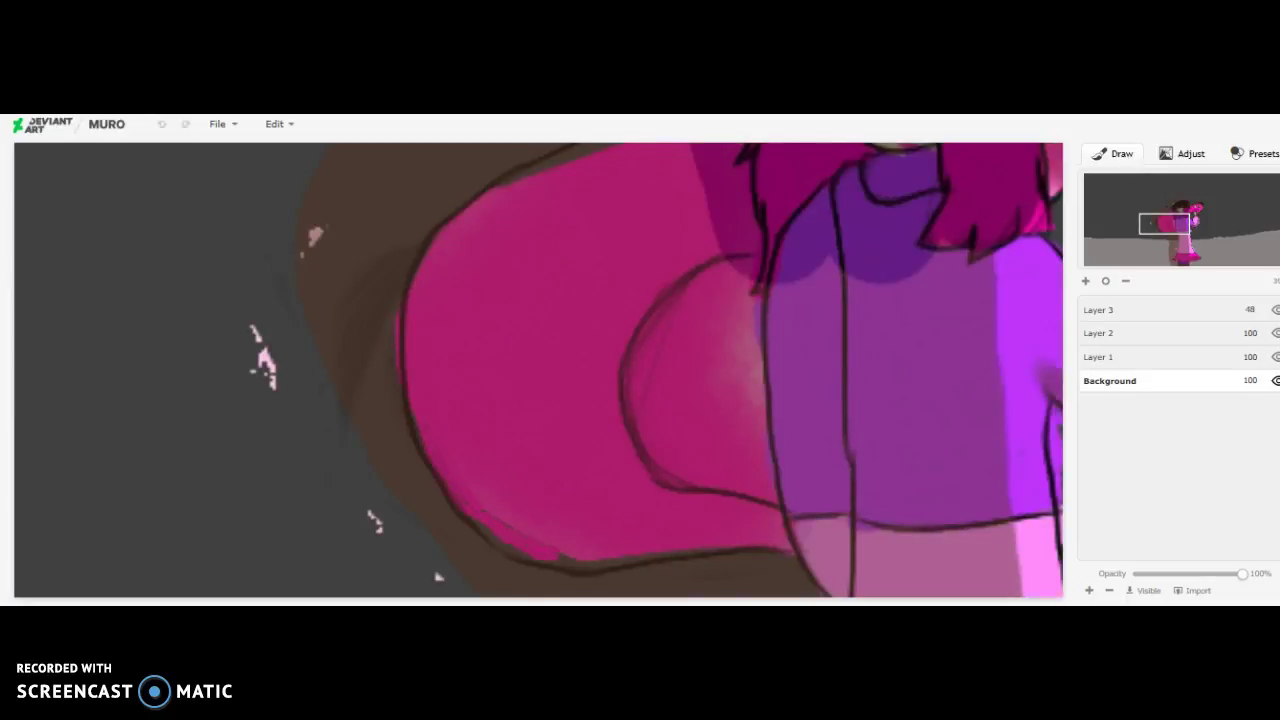
click(1198, 209)
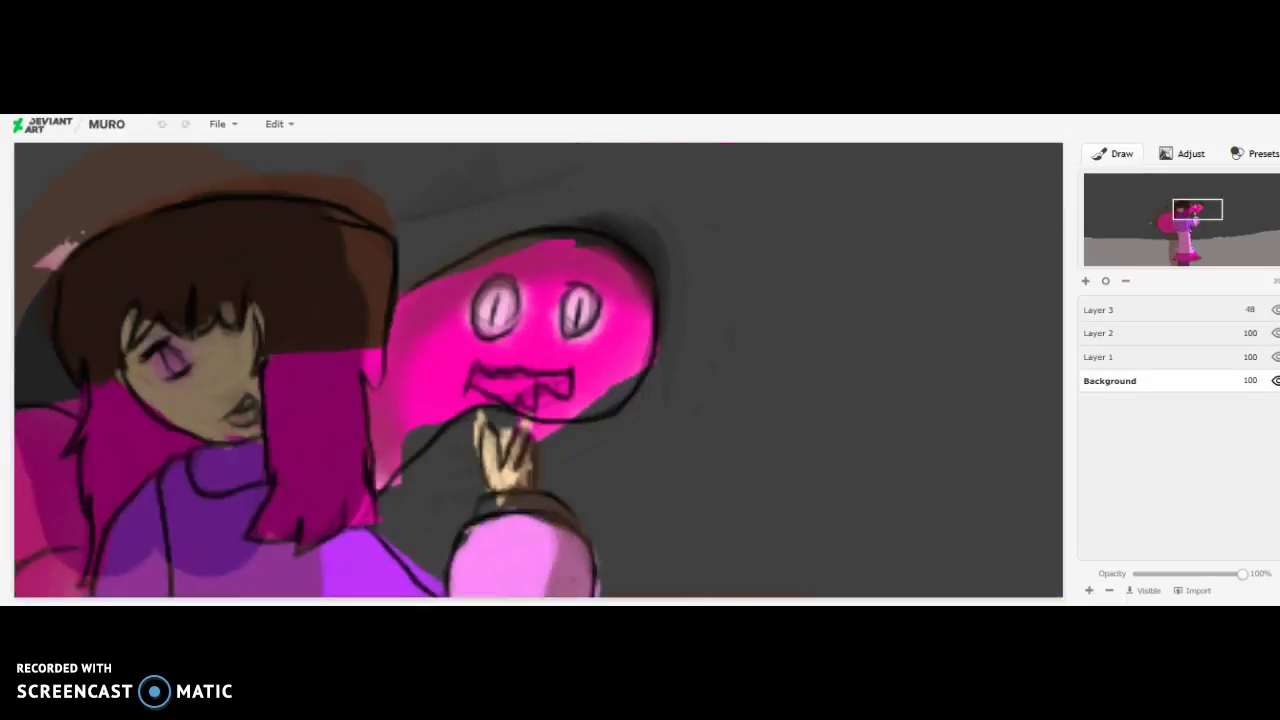
mouse_move(642, 352)
mouse_down()
mouse_move(588, 410)
mouse_move(478, 384)
mouse_up()
click(1182, 228)
mouse_move(372, 196)
mouse_down()
mouse_move(314, 388)
mouse_move(420, 420)
mouse_up()
Touch up the paint around the raised hand and the creature's neck on Layer 1.
click(1203, 209)
click(1099, 357)
drag(352, 450, 374, 486)
drag(372, 462, 408, 468)
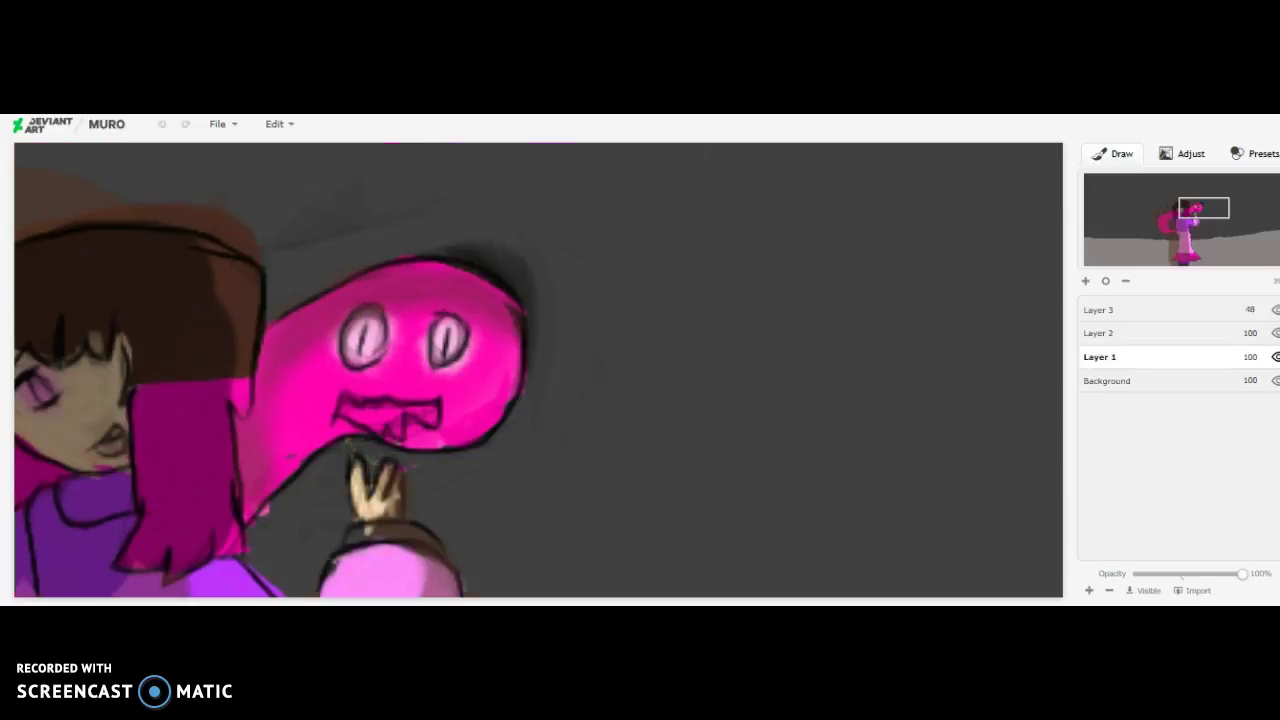
click(263, 511)
Clean up the stray pink paint beside the dress's waist and skirt on Layer 1.
click(1199, 217)
drag(434, 404, 374, 452)
drag(584, 410, 578, 488)
click(1105, 281)
click(487, 294)
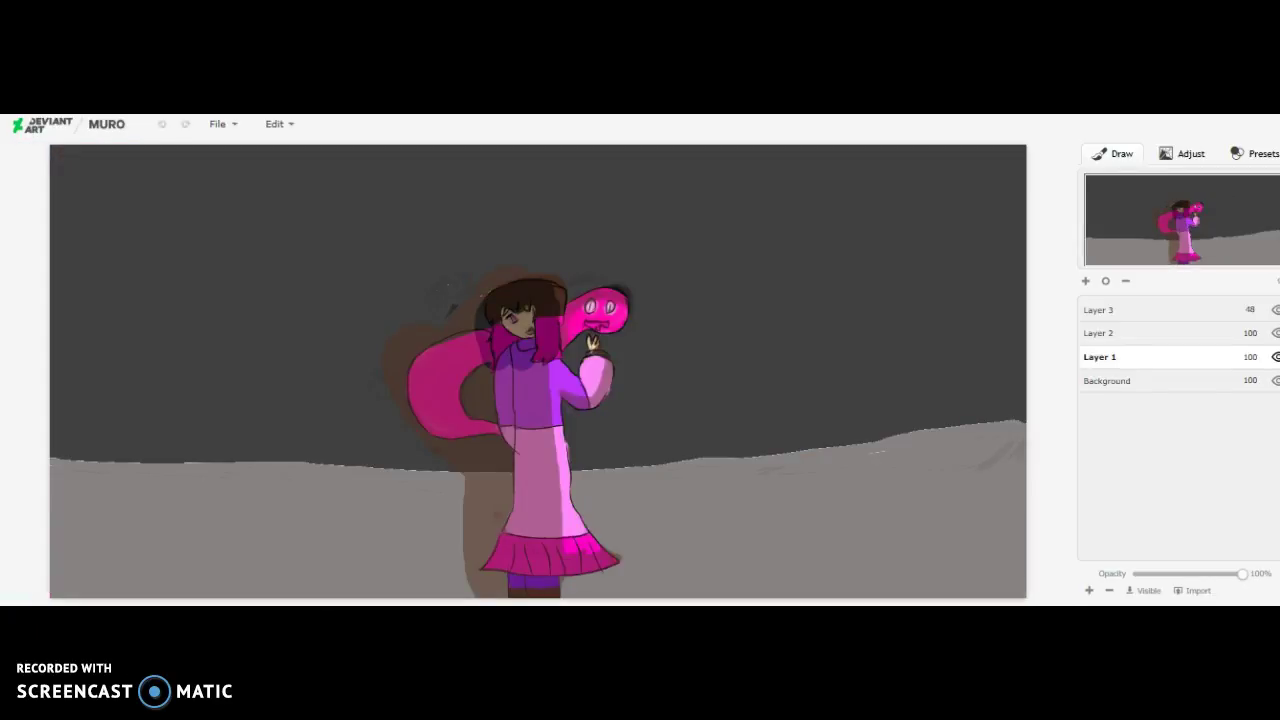
Paint a white glow over the creature's mouth on a new layer and lower that layer's opacity to 37%.
click(1089, 590)
drag(592, 321, 594, 337)
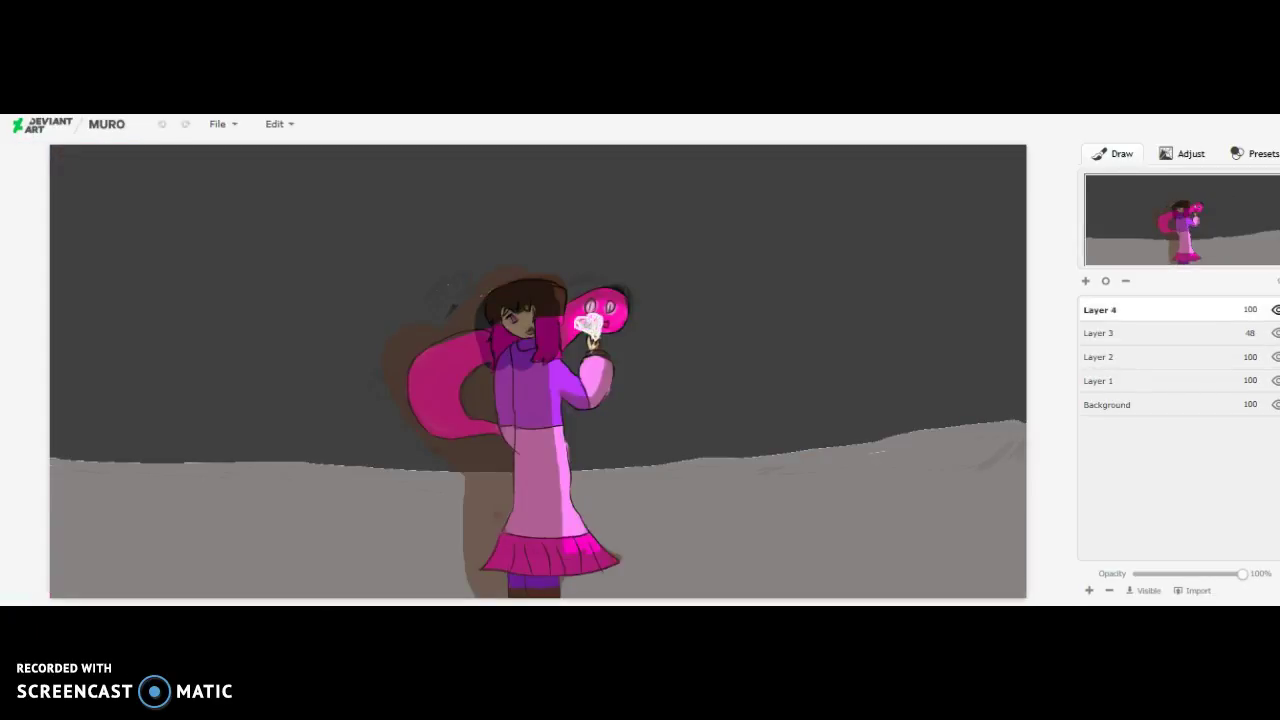
drag(1242, 574, 1173, 574)
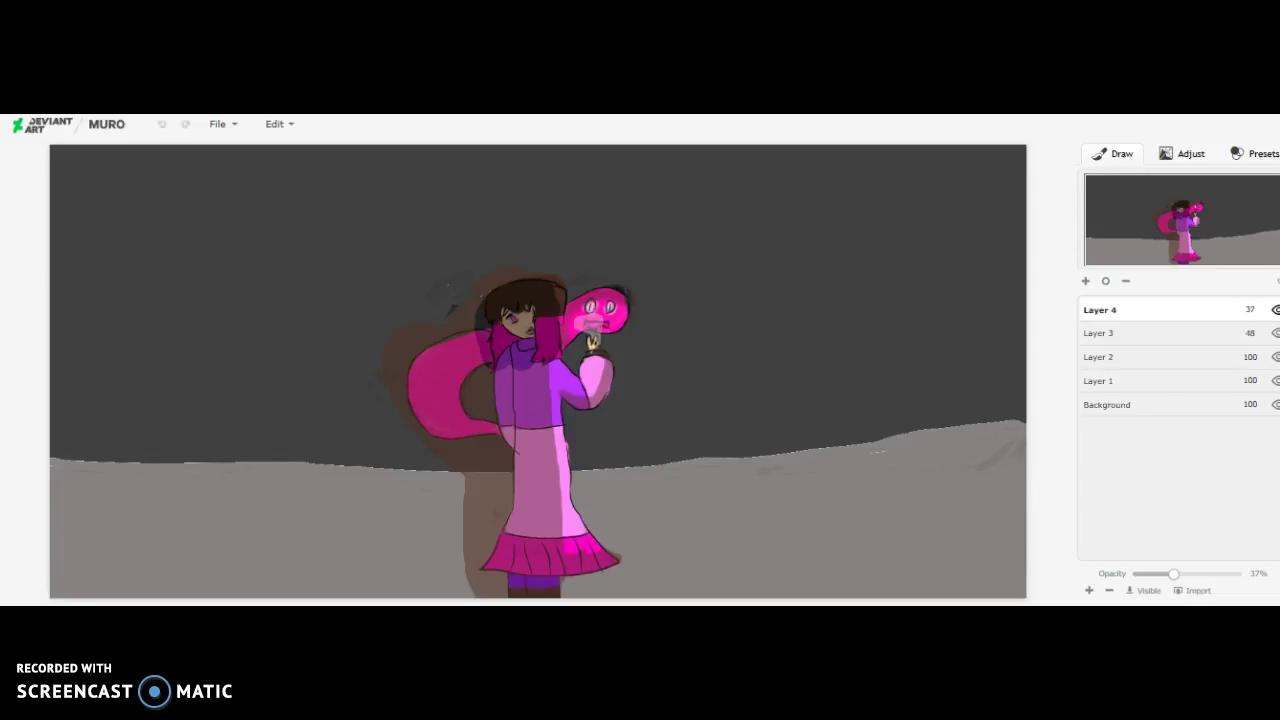